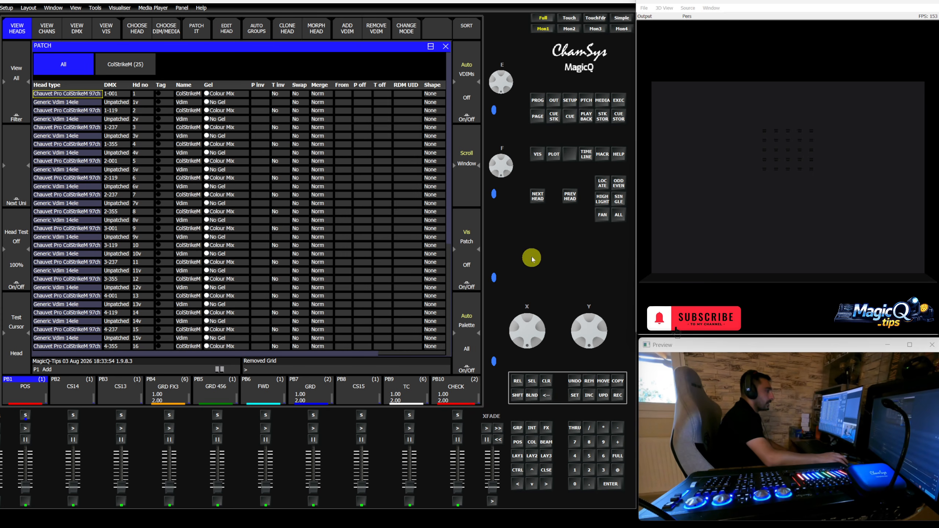
- Show the stage plot in front elevation and select the first row of heads, 1 to 5
left_click(554, 156)
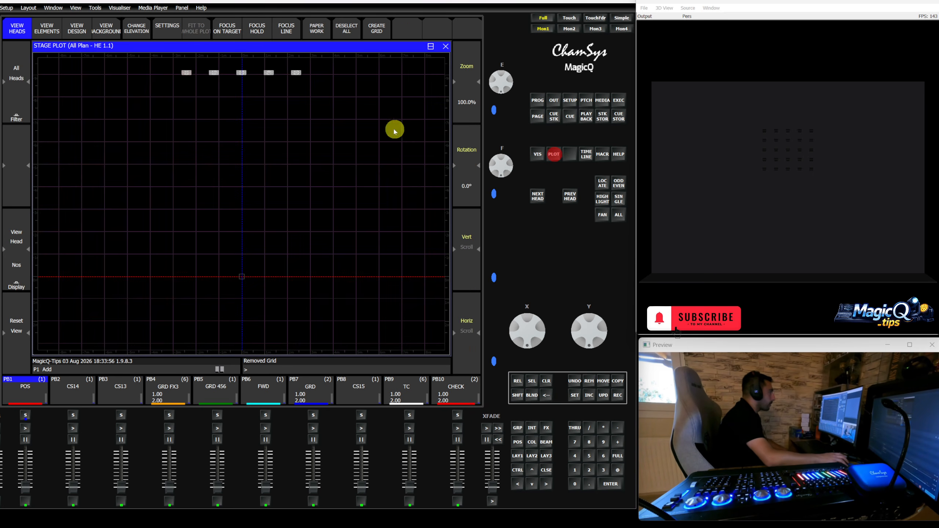
left_click(146, 32)
left_click(226, 86)
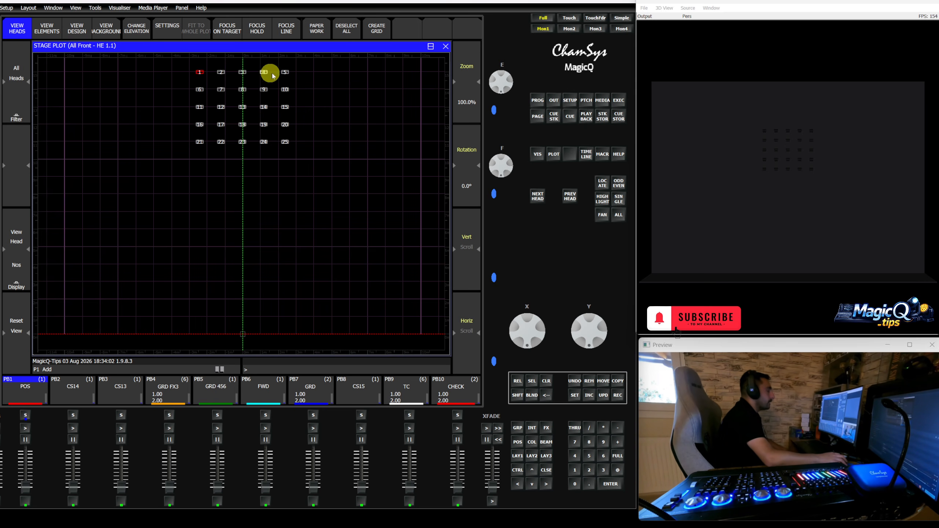
left_click_drag(185, 67, 296, 82)
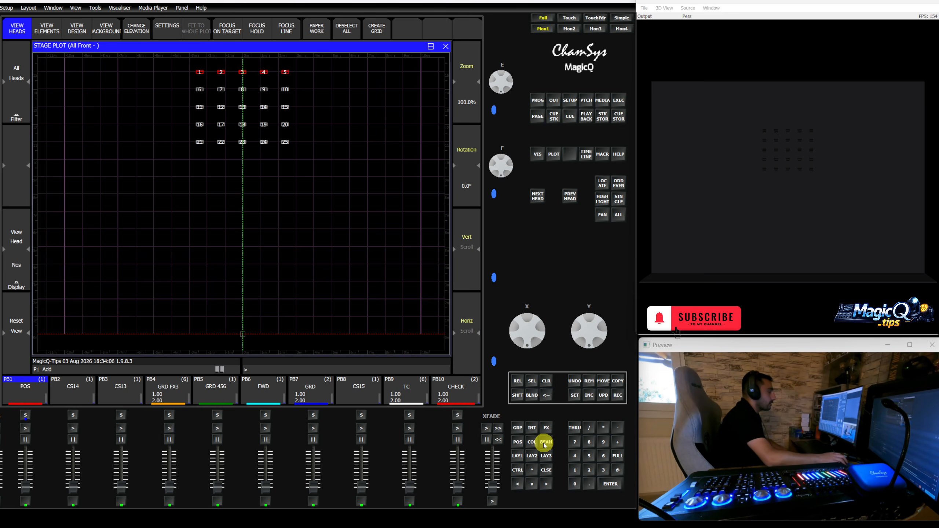
- Clear the programmer and define output Grid 2 as a multi-element grid with size 250/250
left_click(518, 428)
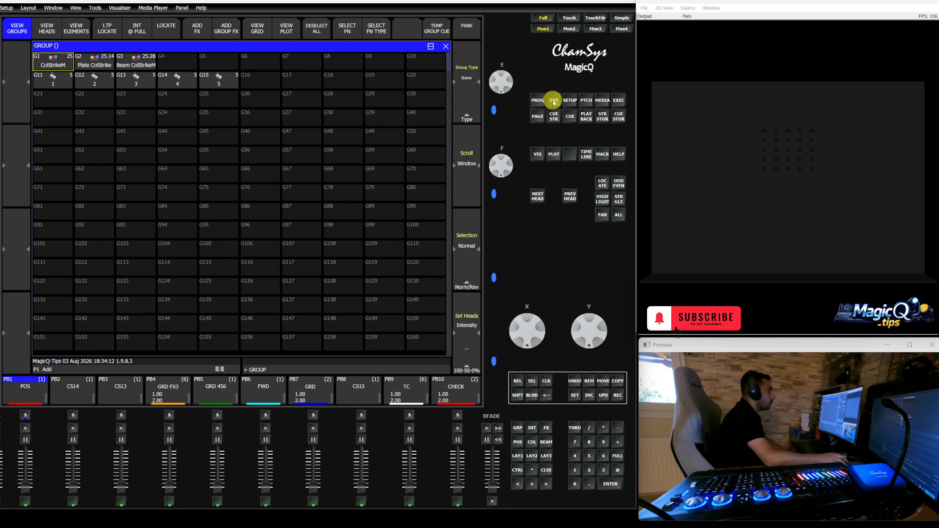
left_click(549, 380)
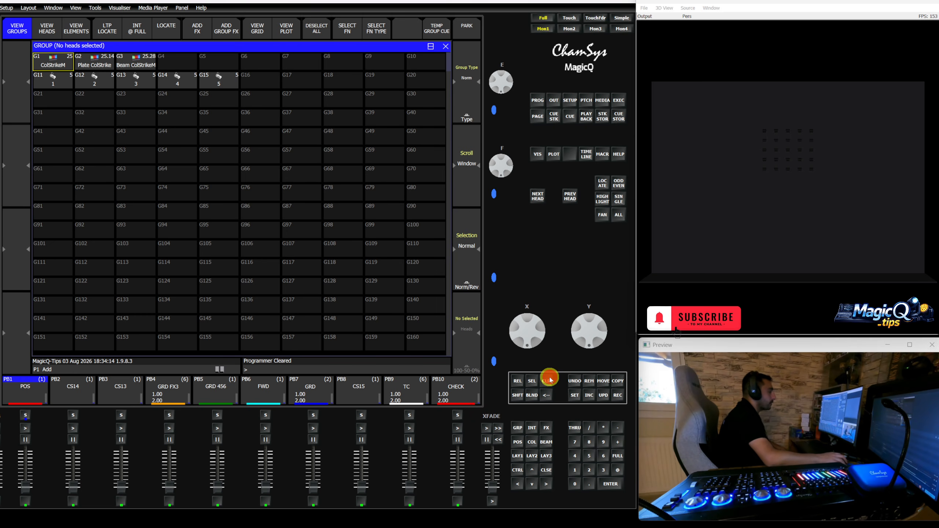
left_click(556, 103)
left_click(95, 30)
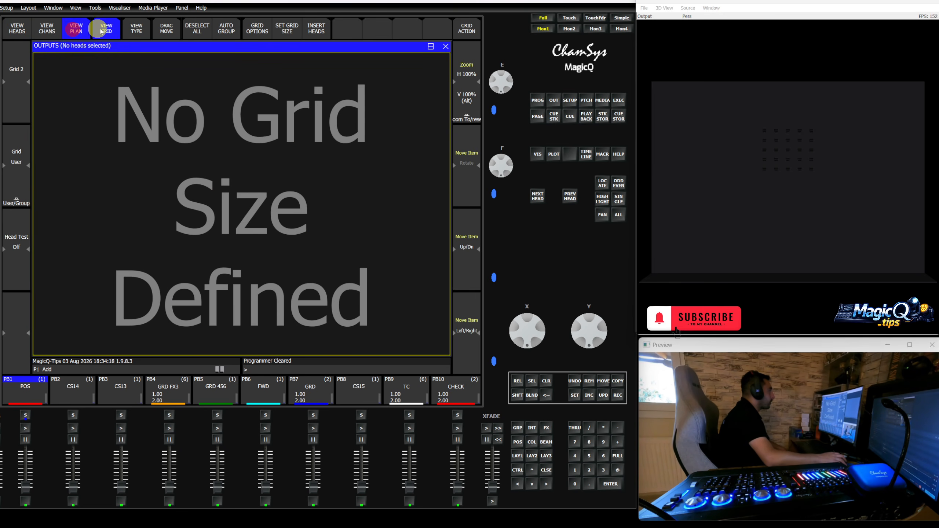
left_click(286, 32)
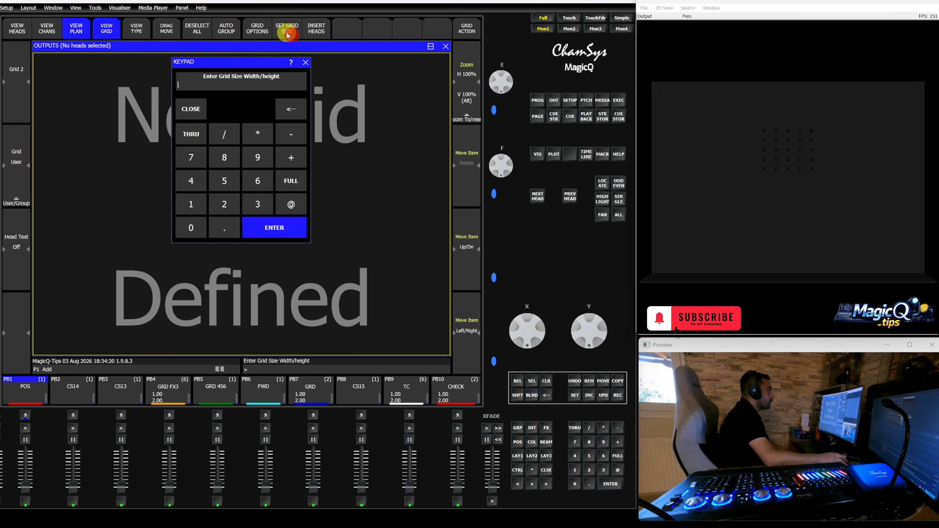
type("250/250")
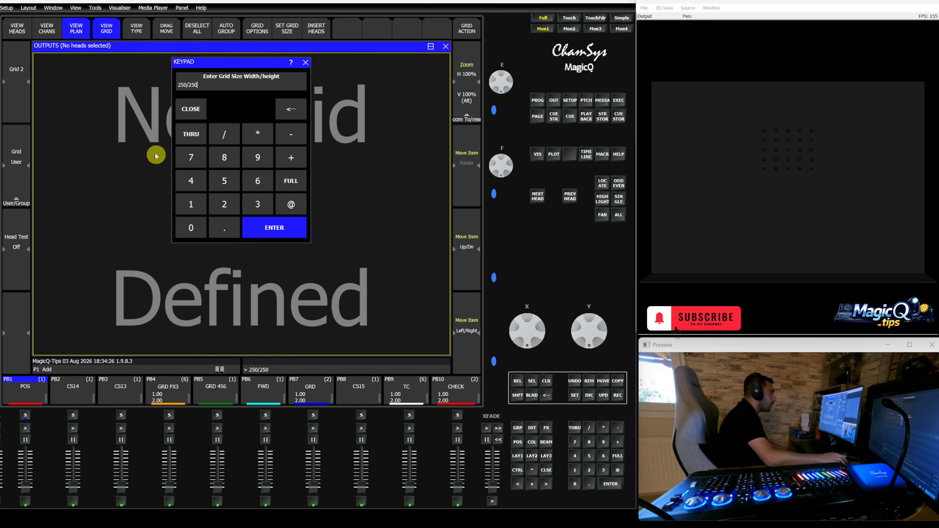
left_click(285, 229)
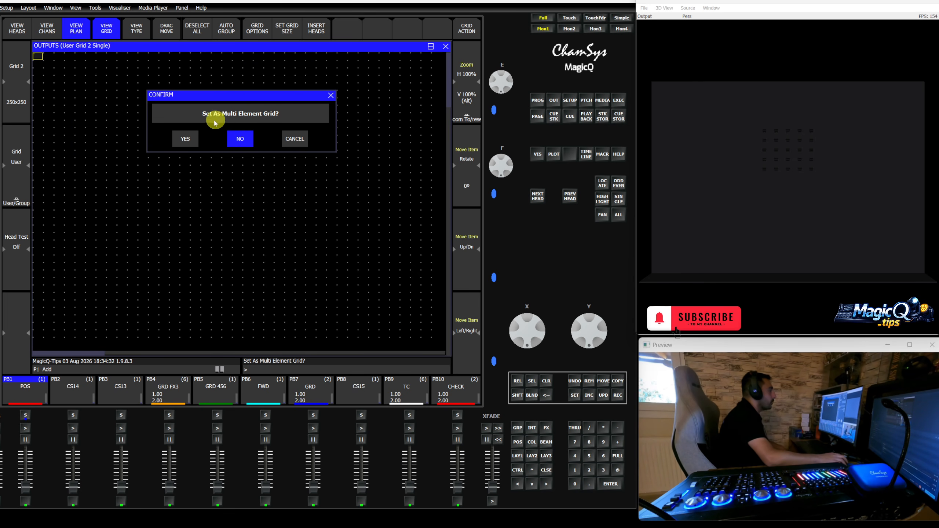
left_click(186, 139)
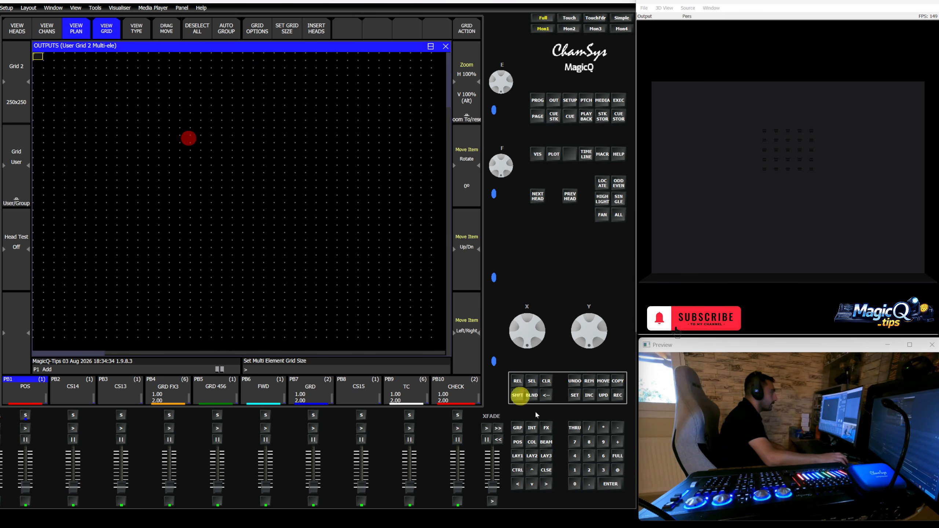
- Insert the heads of group 1 (G11) from the grid's first cell with Dup Ele (Horiz) and Horiz,L2R orientation
left_click(518, 428)
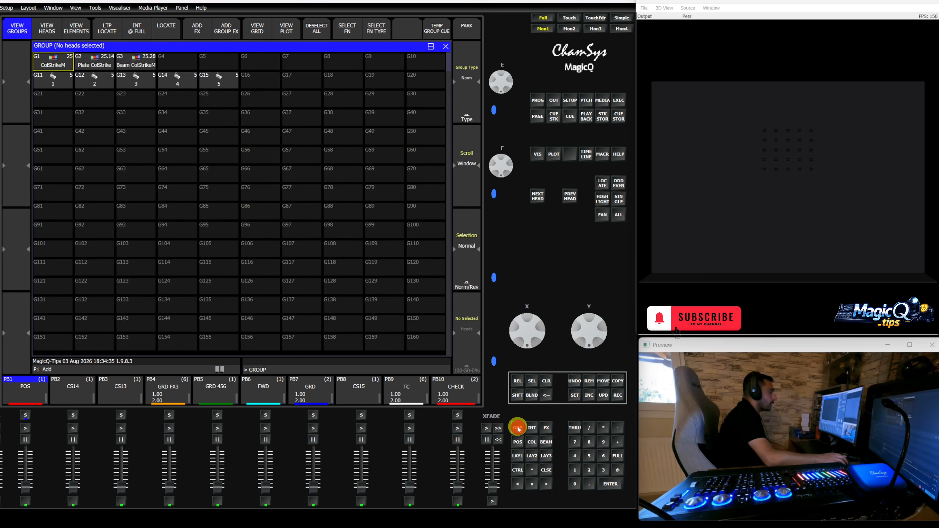
left_click(58, 82)
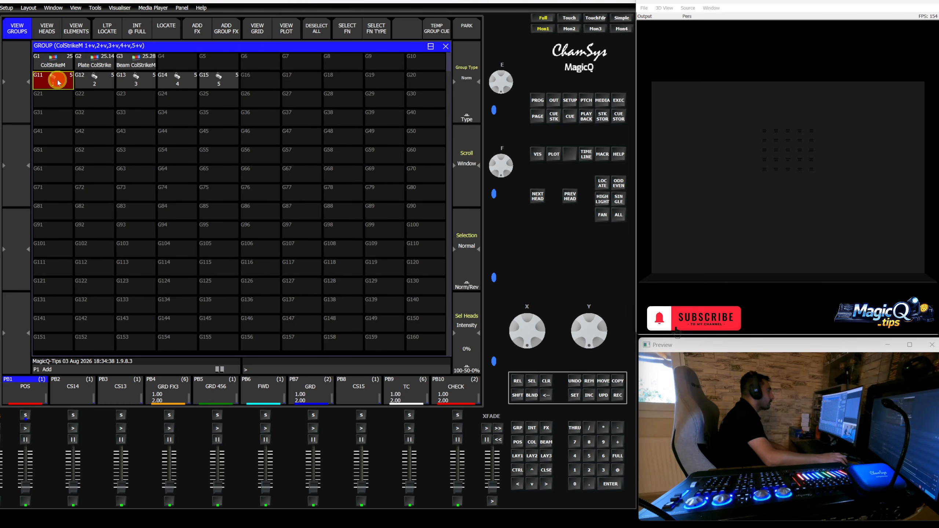
left_click(553, 103)
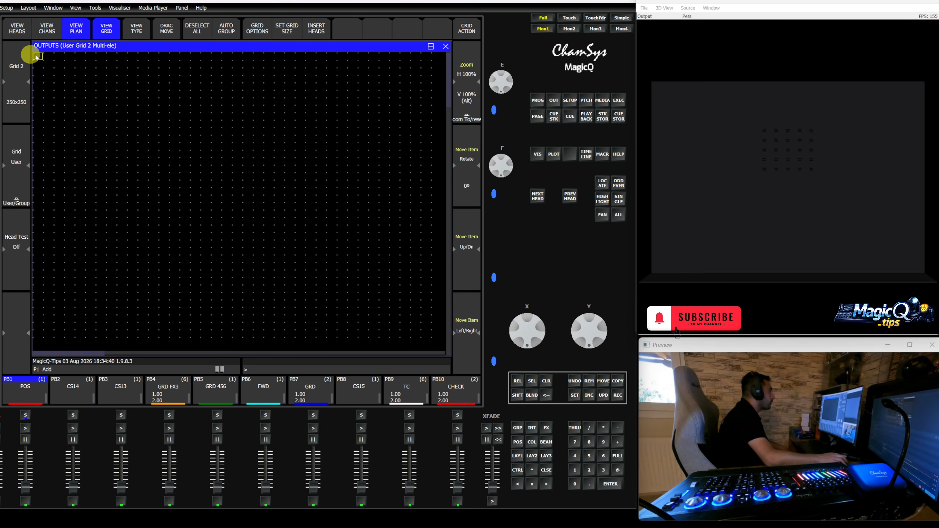
left_click(38, 56)
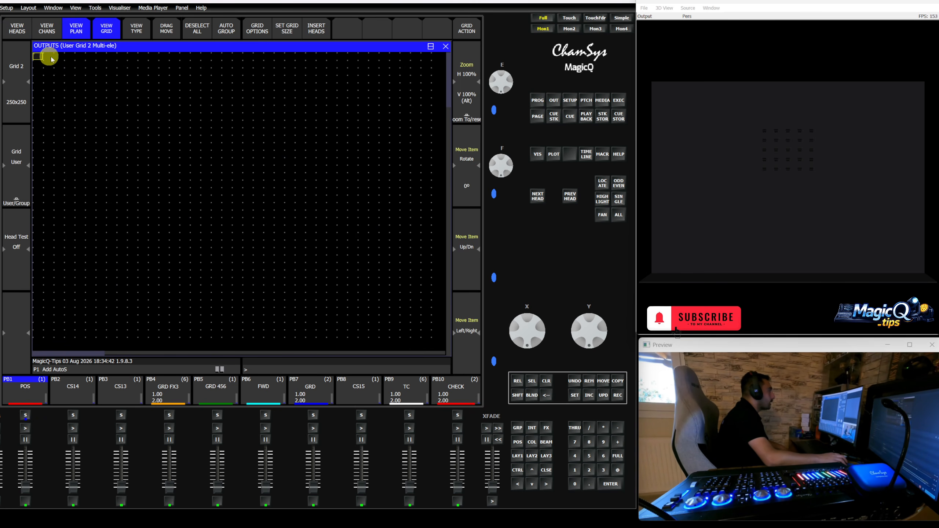
left_click(320, 31)
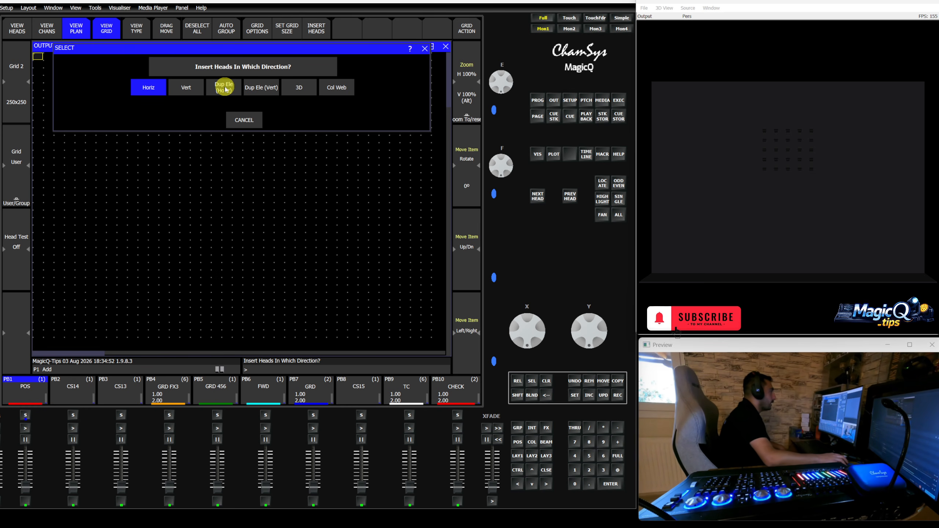
left_click(225, 88)
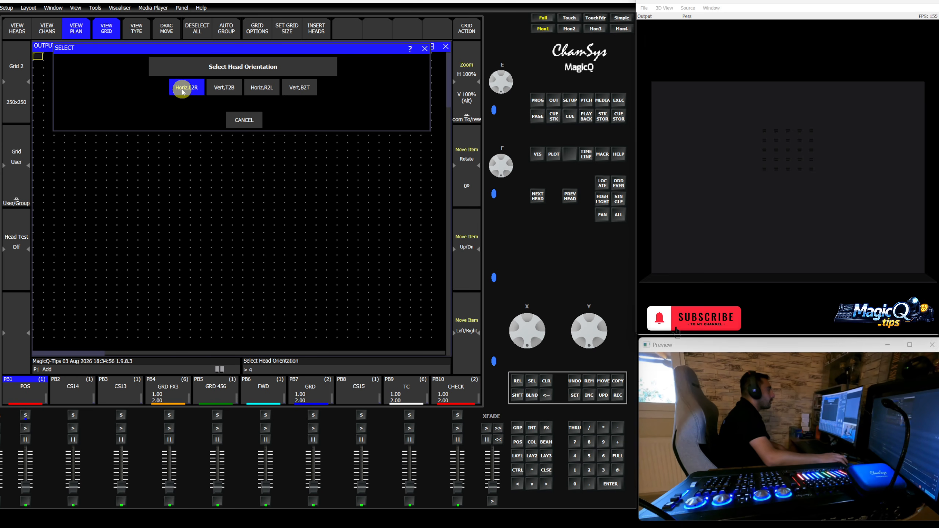
left_click(191, 88)
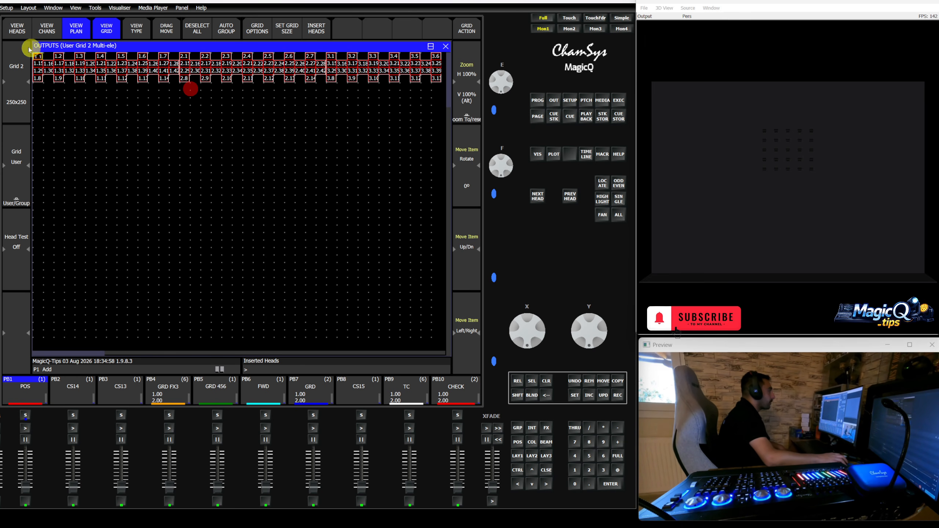
- Insert the heads of group 2 (G12) with Dup Ele (Horiz) and Horiz,L2R, starting in the first column with two empty rows below group 1
left_click(519, 428)
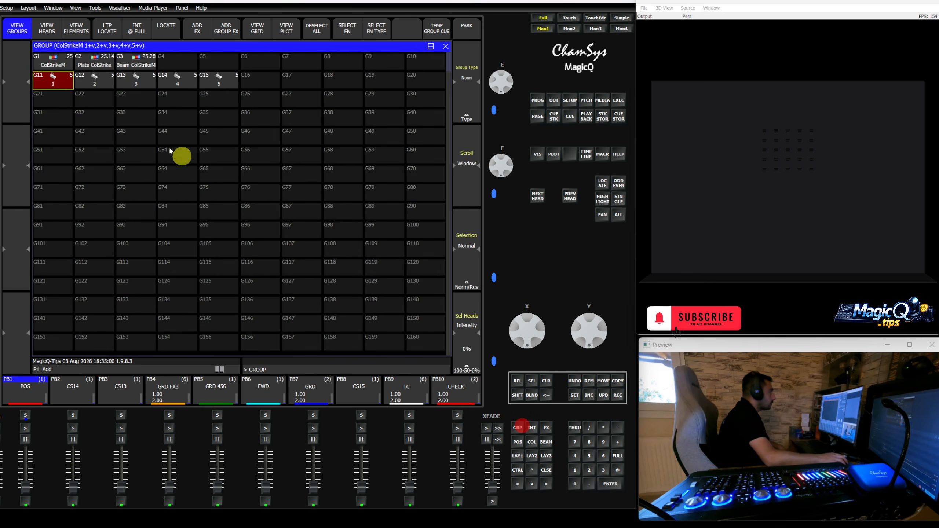
left_click(94, 80)
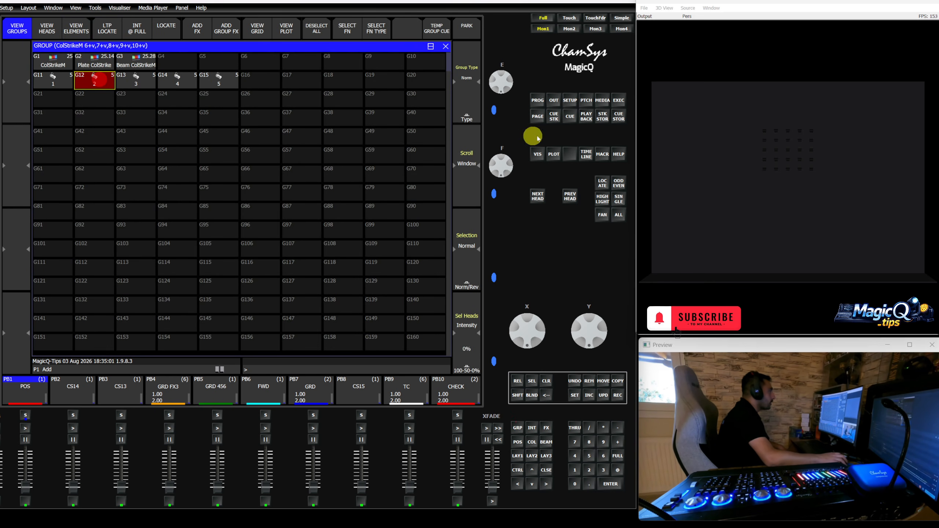
left_click(553, 100)
left_click(34, 118)
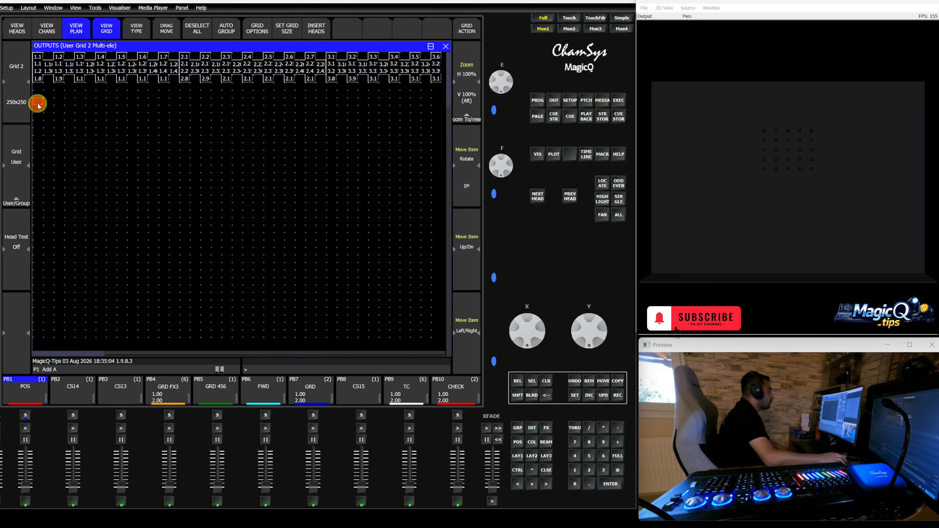
left_click(318, 34)
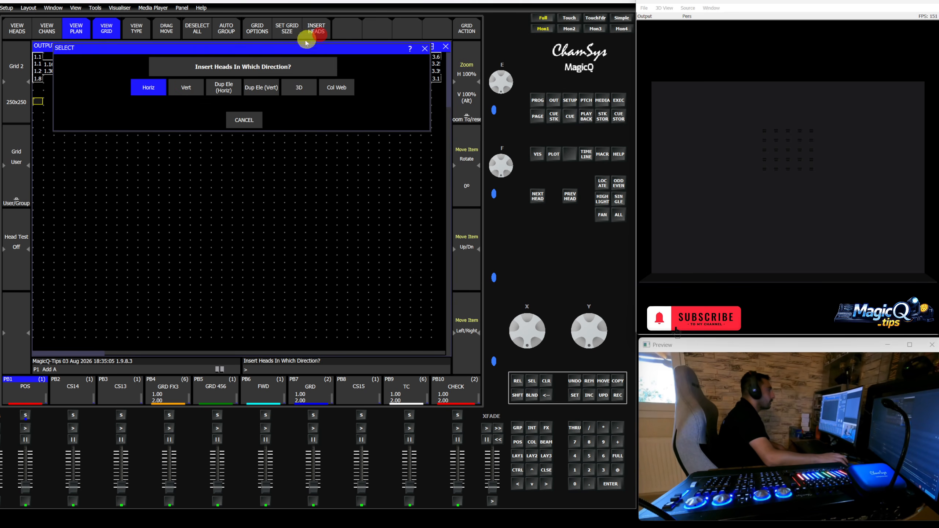
left_click(228, 90)
left_click(180, 86)
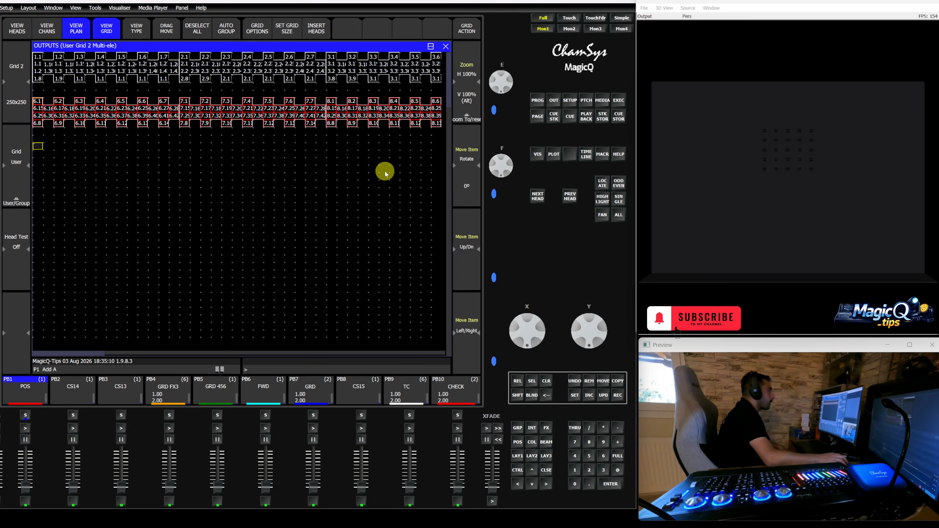
- Insert the heads of group 3 (G13) with Dup Ele (Horiz) and Horiz,L2R, leaving two empty rows below group 2's heads
left_click(136, 78)
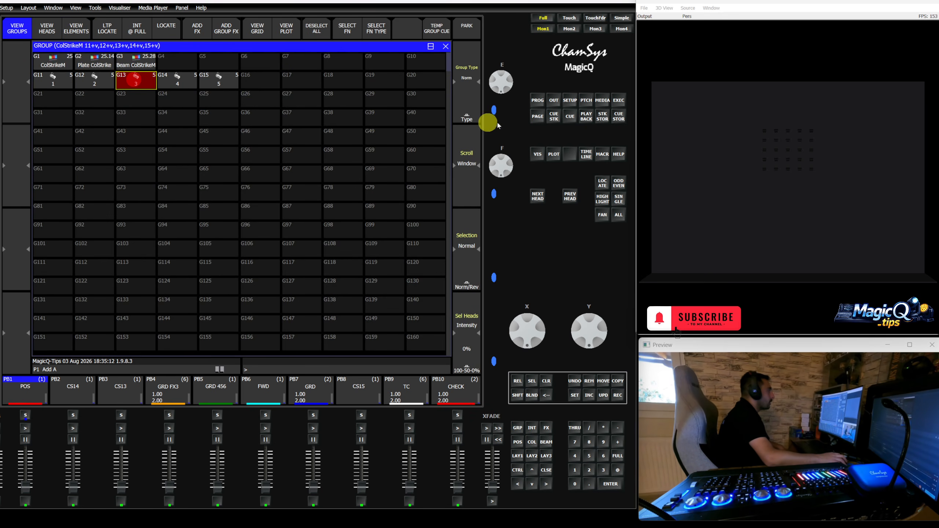
left_click(555, 100)
left_click(316, 28)
left_click(224, 89)
left_click(192, 91)
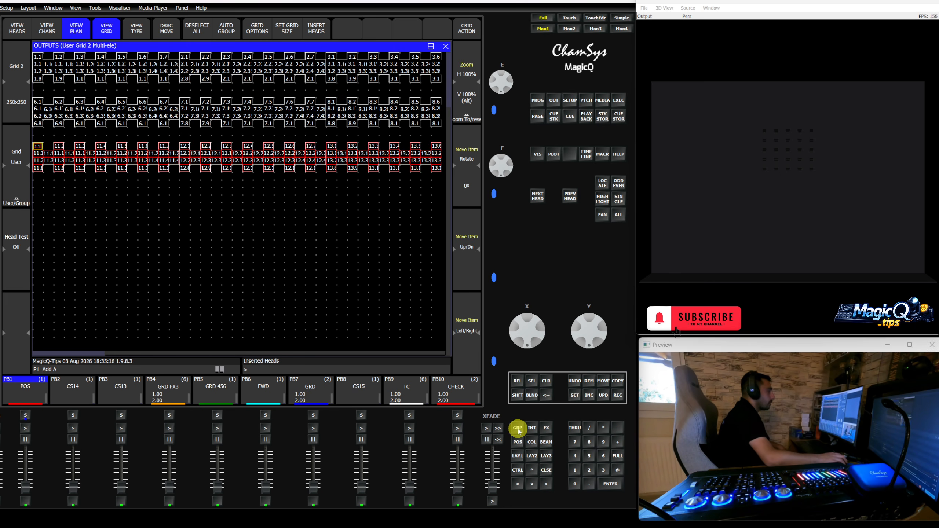
- Select group 4 (G14) and choose the first-column grid cell that leaves two empty rows below group 3's heads
left_click(517, 428)
left_click(173, 85)
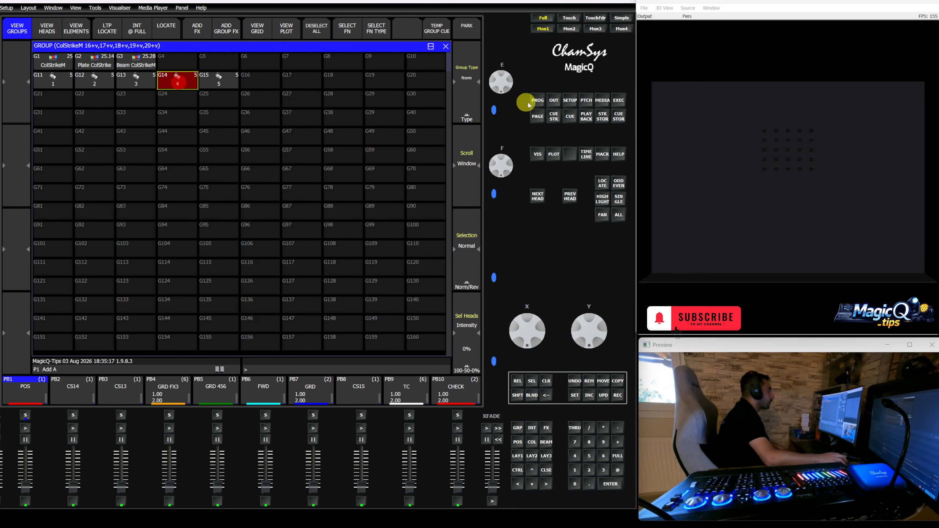
left_click(554, 101)
left_click(40, 191)
- Try inserting group 4's heads with Dup Ele (Horiz) and Vert,T2B orientation, and remove them from the grid
left_click(314, 28)
left_click(215, 88)
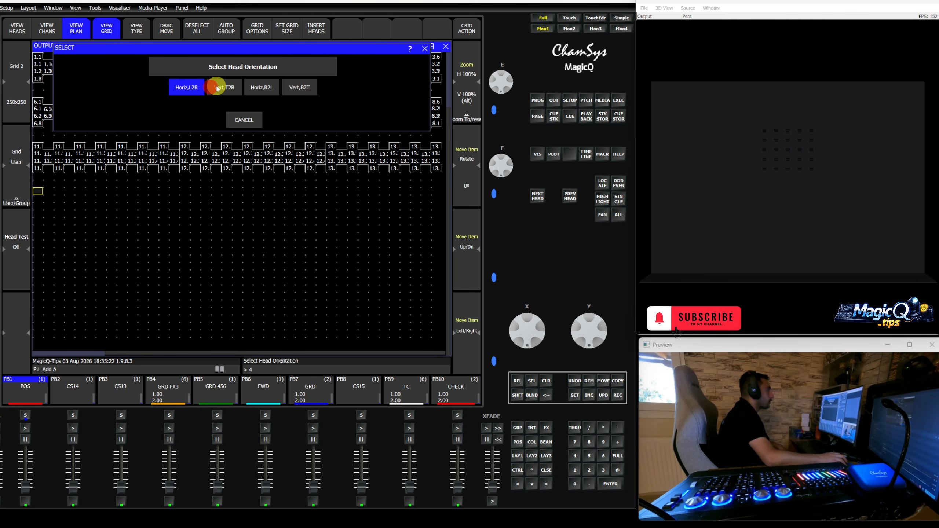
left_click(205, 91)
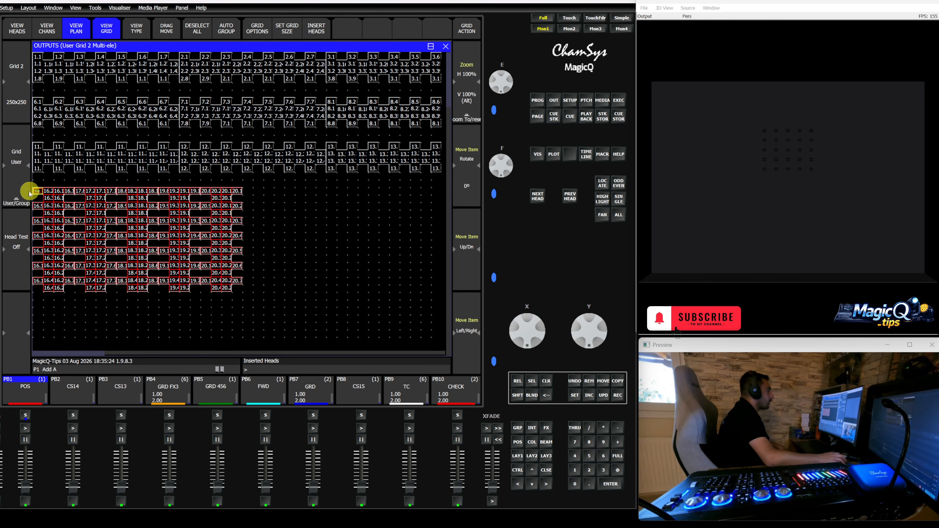
left_click_drag(38, 191, 237, 295)
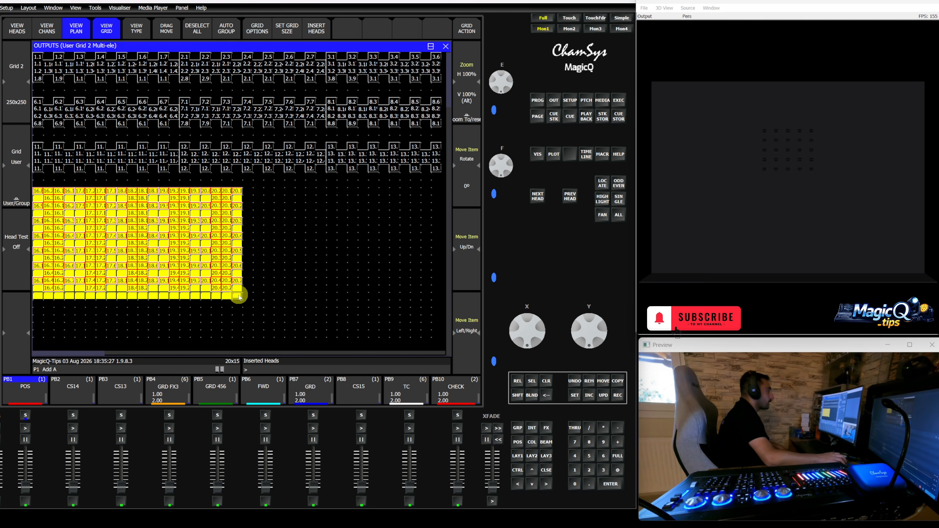
left_click(589, 381)
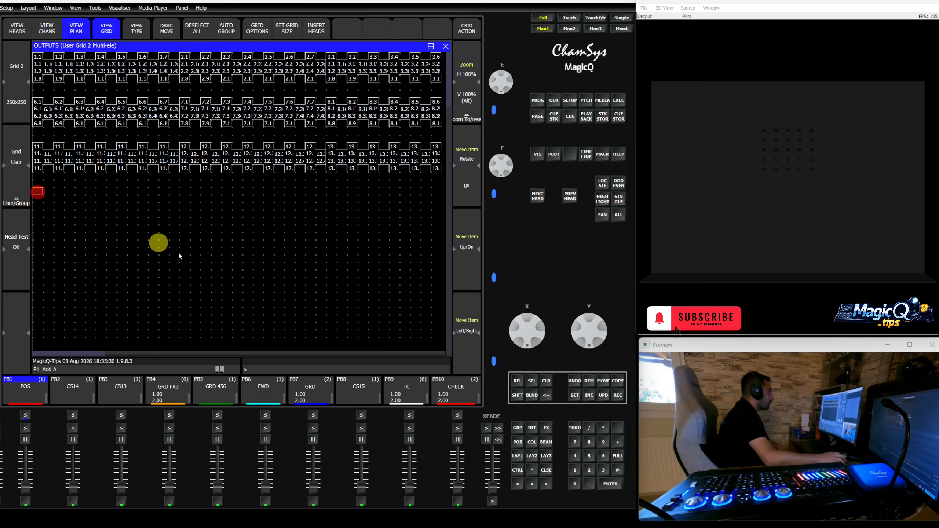
- Insert the heads of group 4 at the chosen first-column cell with Dup Ele (Horiz) and Horiz,L2R orientation
left_click(517, 428)
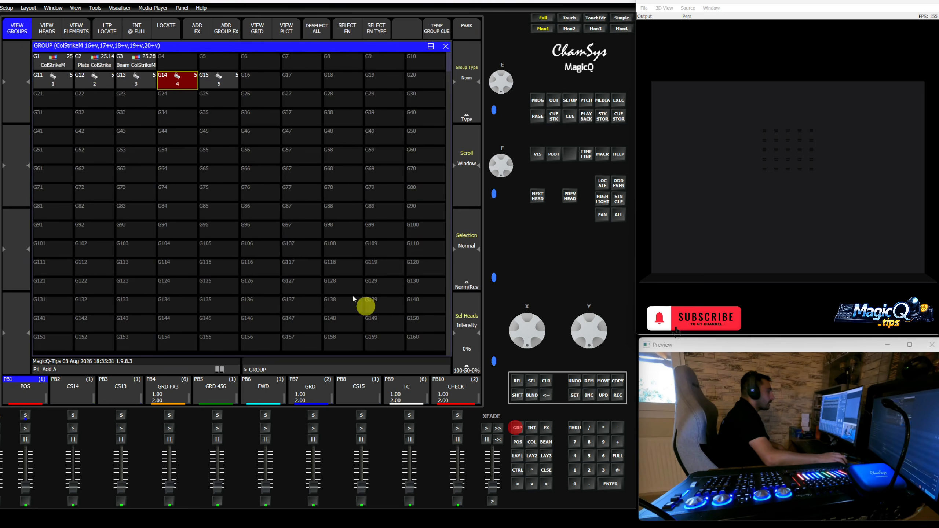
left_click(553, 99)
left_click(317, 27)
left_click(215, 91)
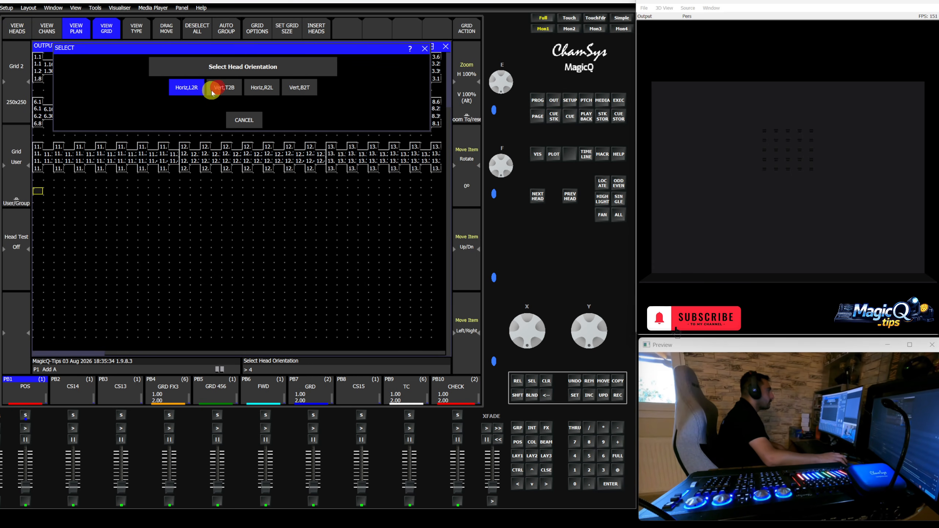
left_click(186, 89)
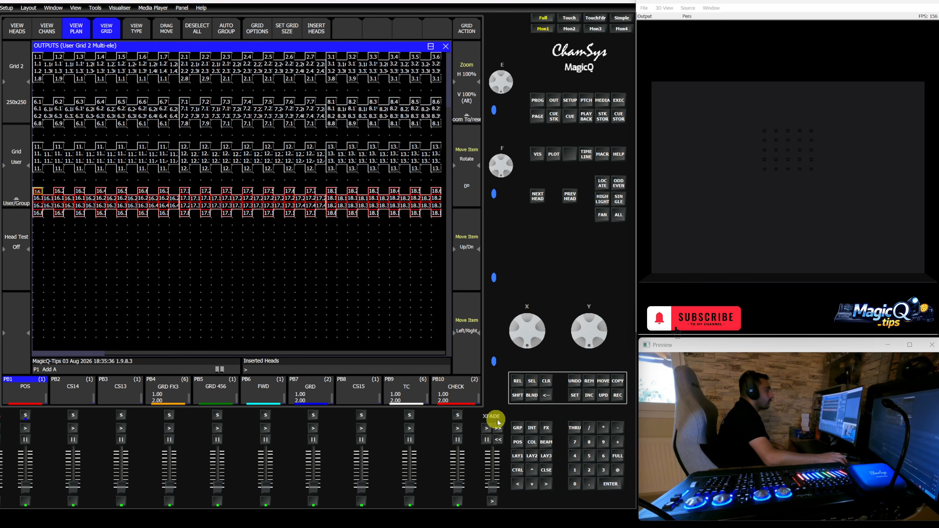
- Insert group 5 (G15) with Dup Ele (Horiz) at the first-column cell two rows below group 4's heads, matching group 4's orientation
left_click(518, 428)
left_click(219, 79)
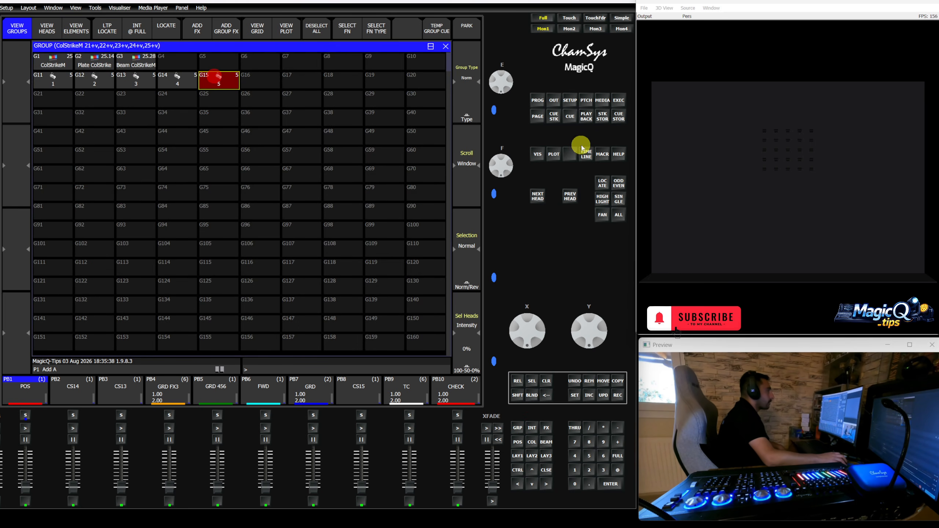
left_click(554, 104)
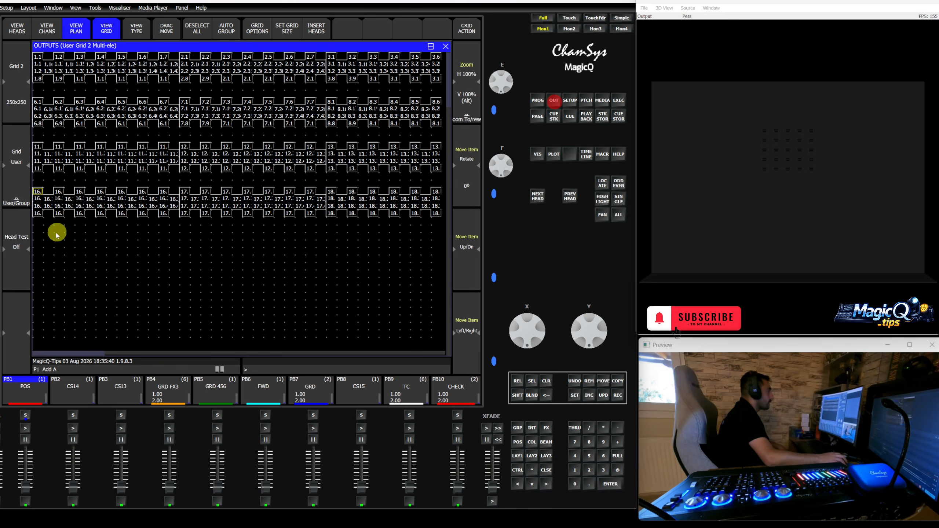
left_click(313, 35)
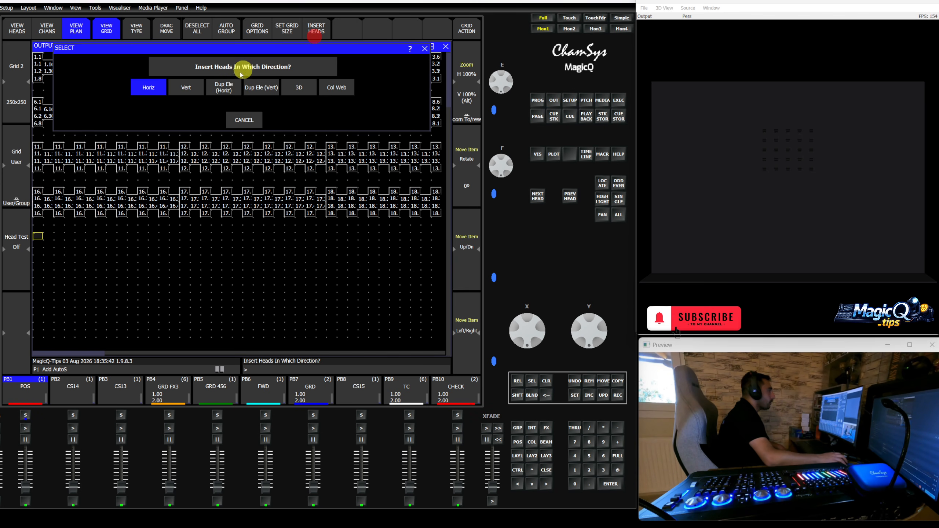
left_click(217, 91)
left_click(193, 90)
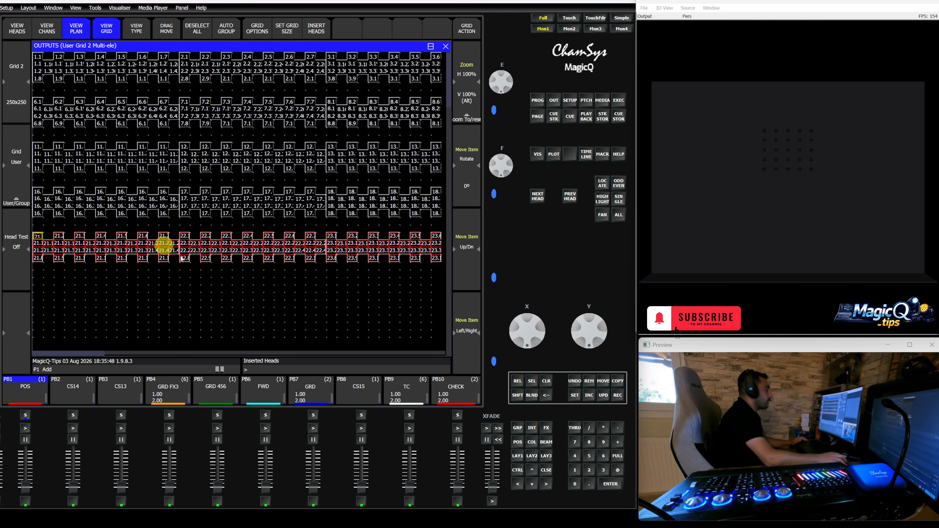
key("shift")
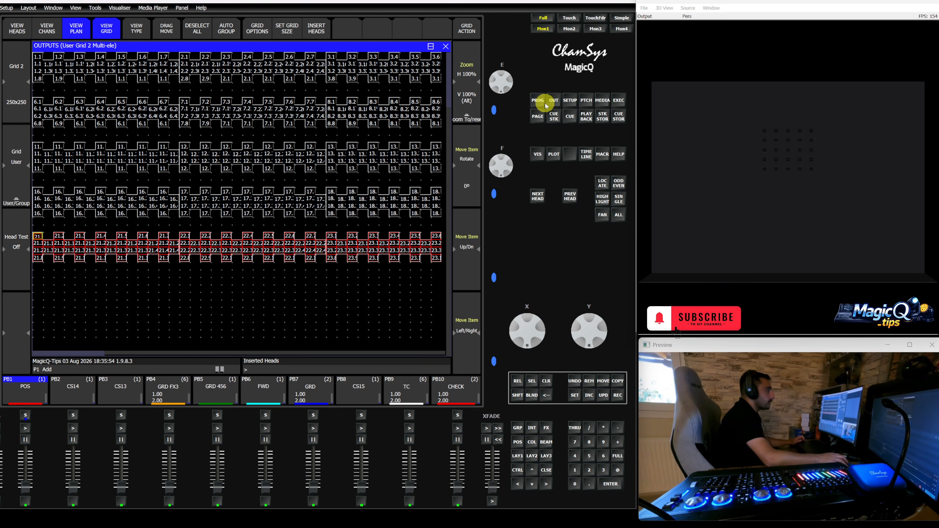
- Clear the programmer and select the Plate ColStrike group (G2), with the POS playback raised to 100
left_click(516, 428)
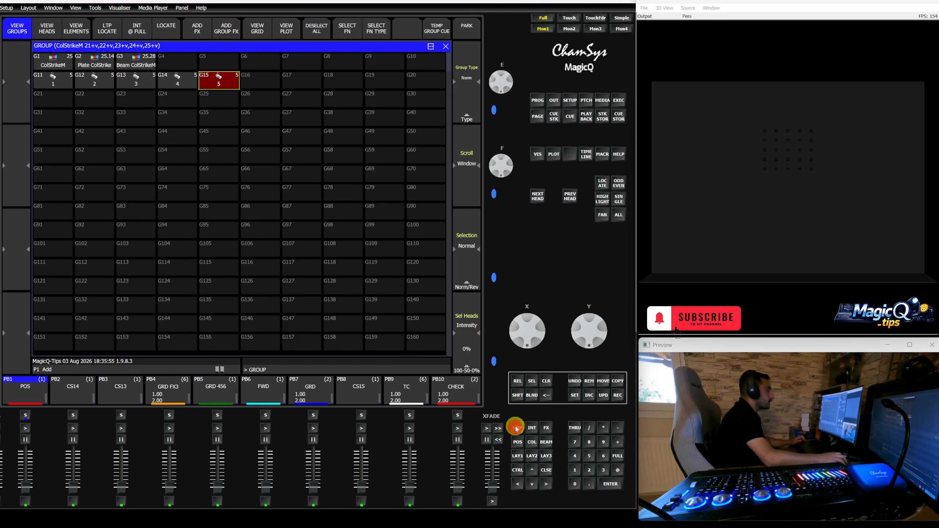
left_click(546, 380)
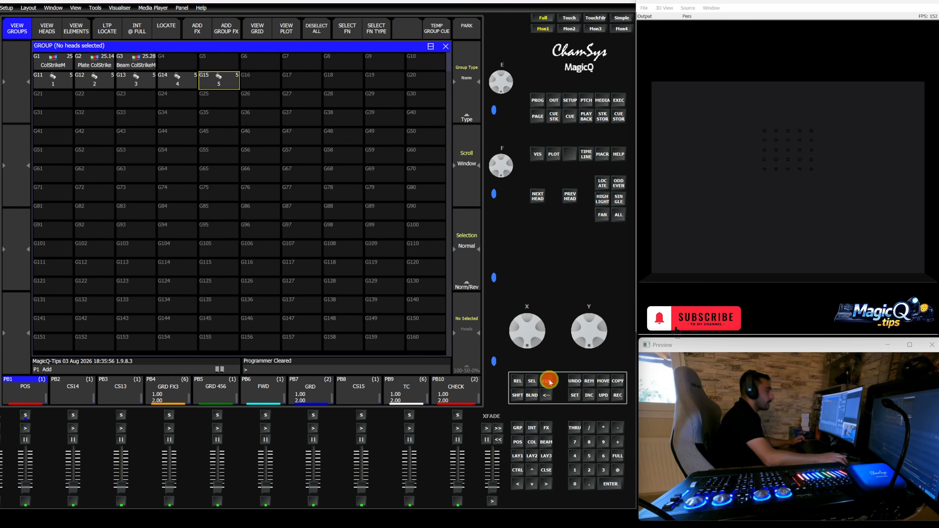
left_click(90, 66)
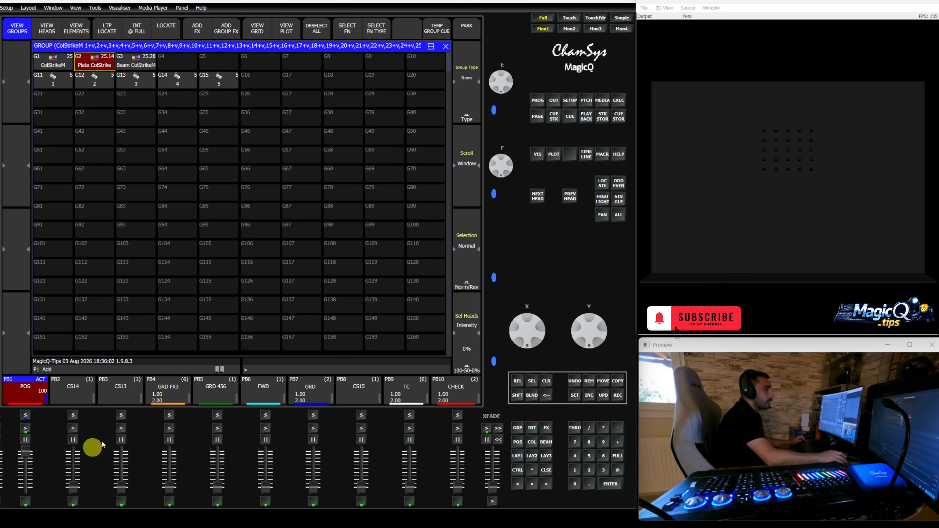
scroll(771, 273, "up", 5)
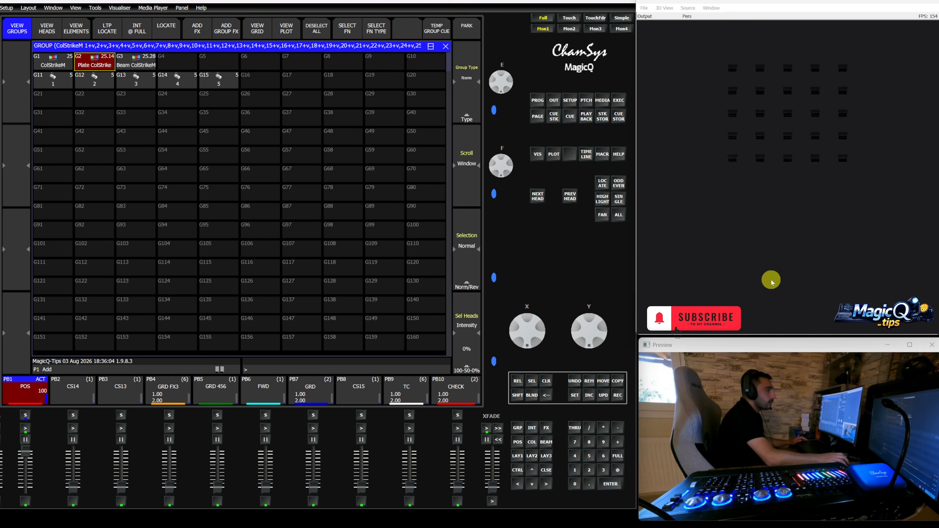
key("shift")
left_click_drag(761, 151, 758, 182)
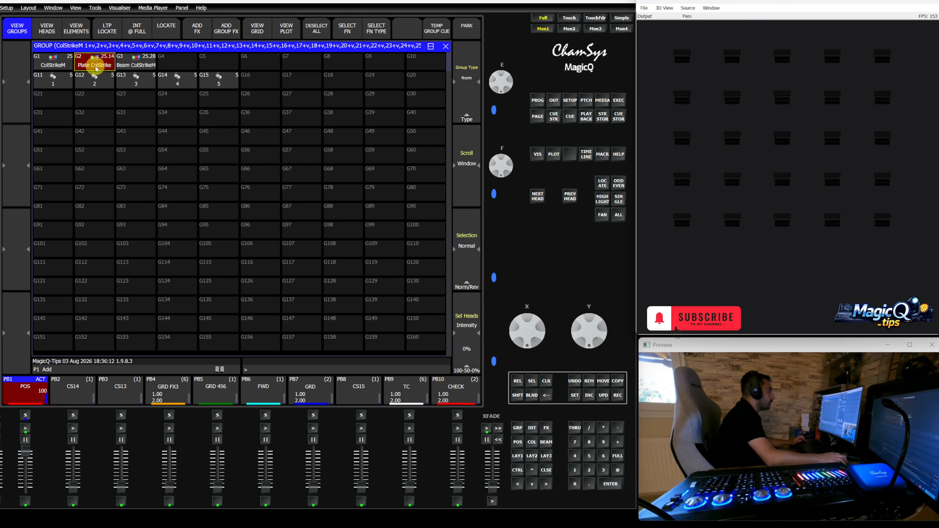
- Add the intensity Dim Chase as a group FX on Plate ColStrike, using Include Elements
left_click(226, 28)
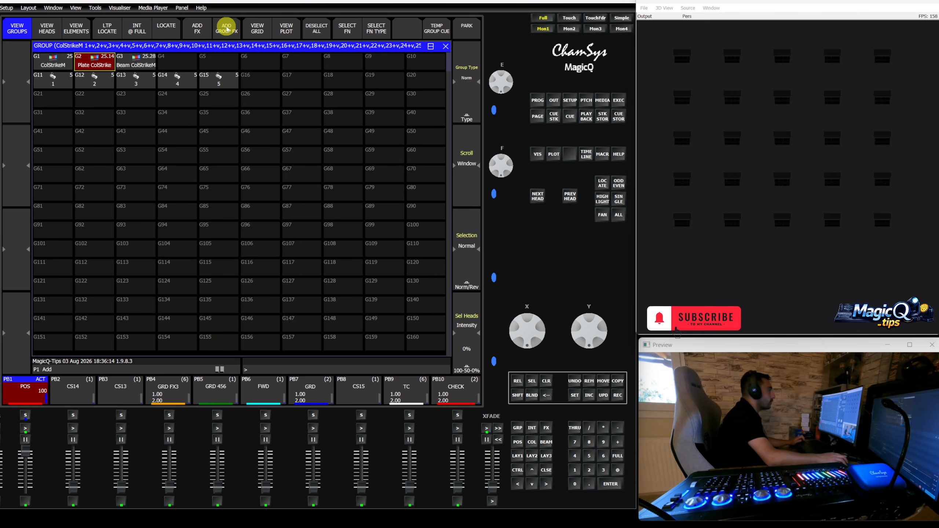
left_click(95, 74)
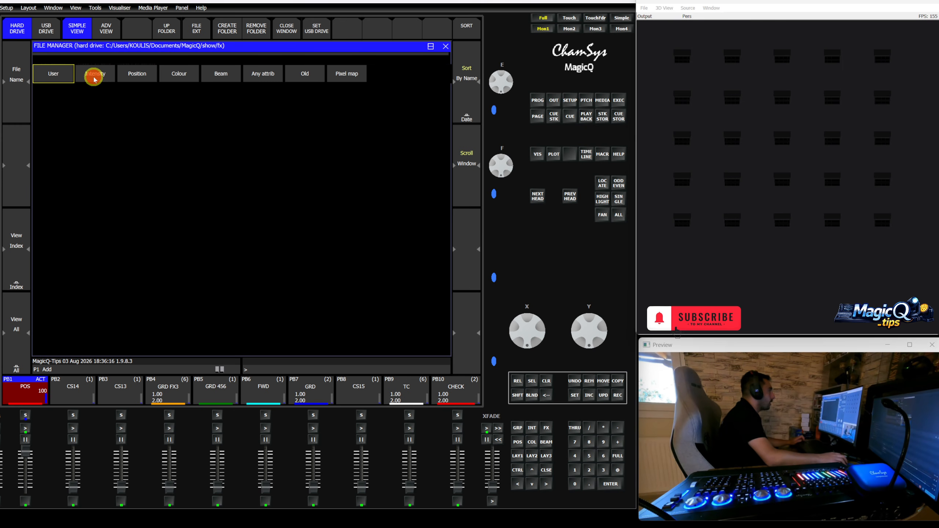
left_click(181, 78)
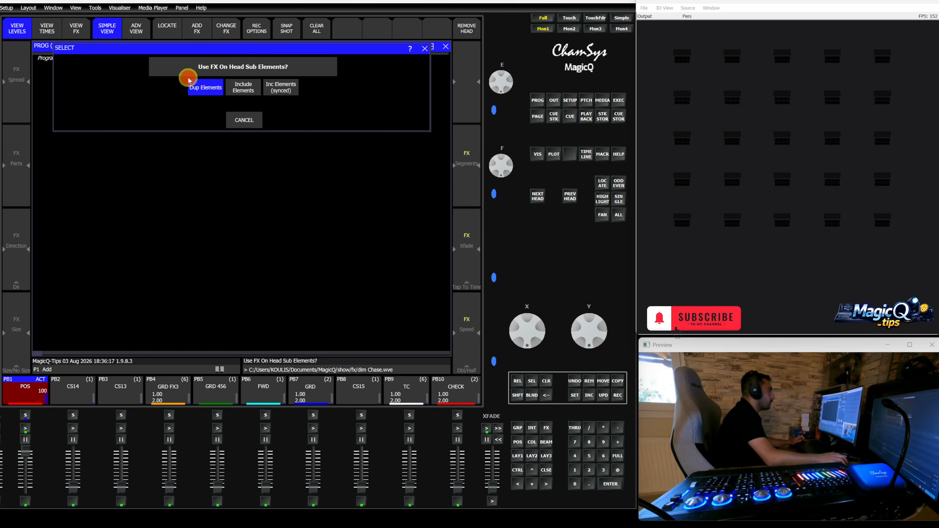
left_click(249, 89)
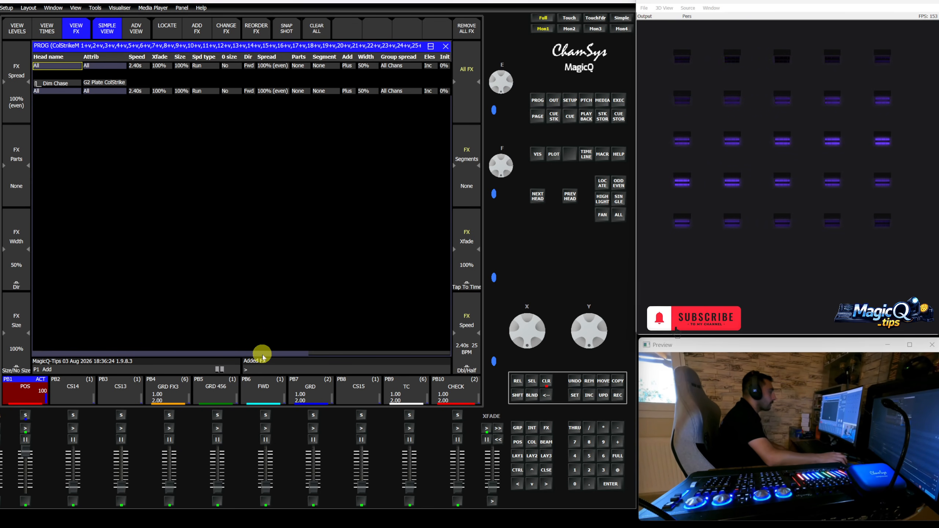
- Set the Dim Chase FX's grid id to Grid 1 and its group spread to Grid H
left_click_drag(276, 357, 403, 355)
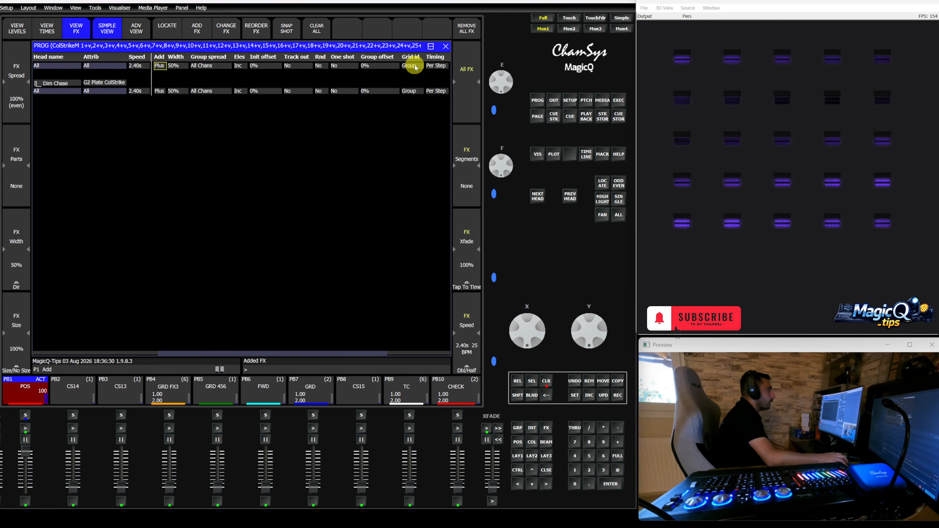
left_click(415, 66)
left_click(240, 84)
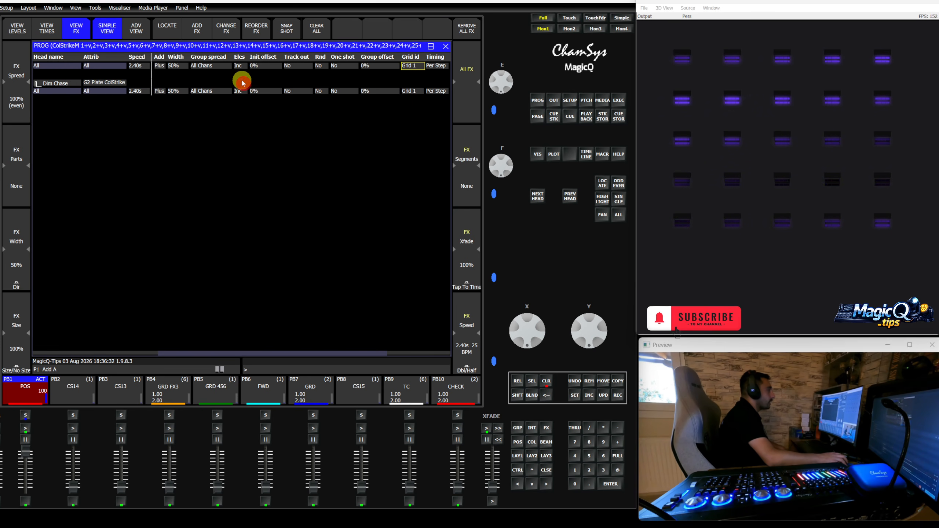
left_click_drag(303, 356, 278, 356)
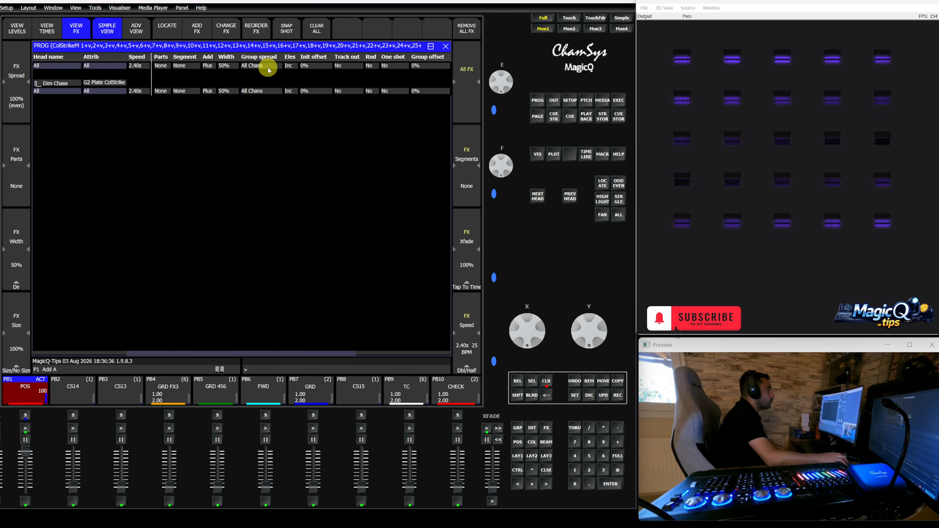
left_click(268, 70)
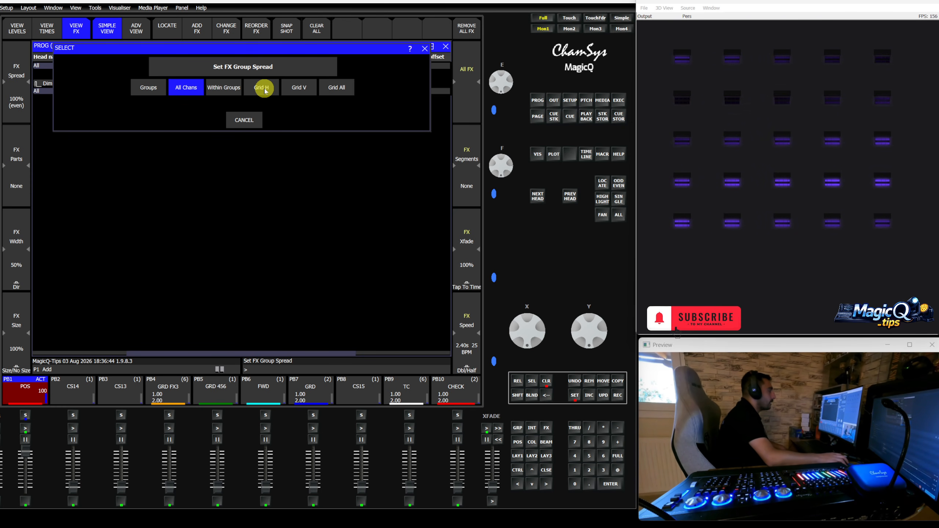
left_click(264, 89)
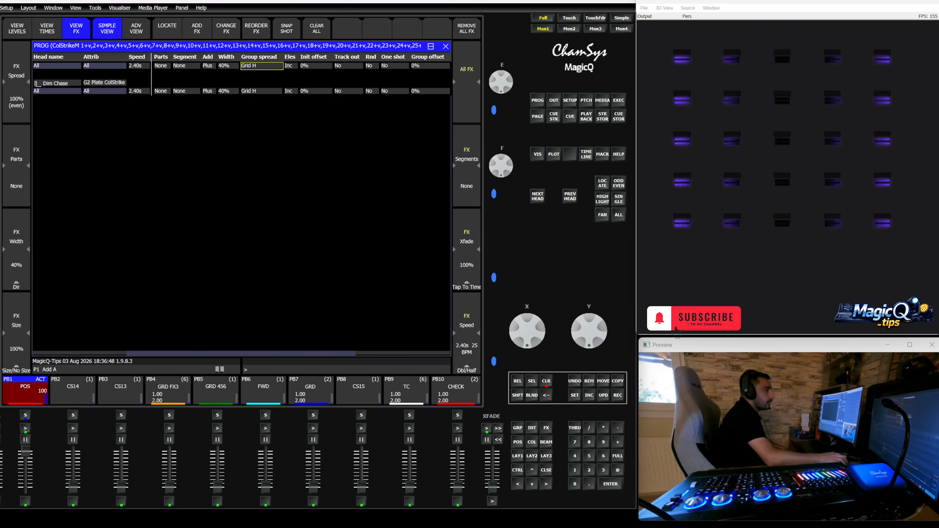
- Set the chase to 27% width and 0.42 s speed, and colour the heads with the Green palette
left_click(466, 256)
left_click(466, 255)
left_click(531, 442)
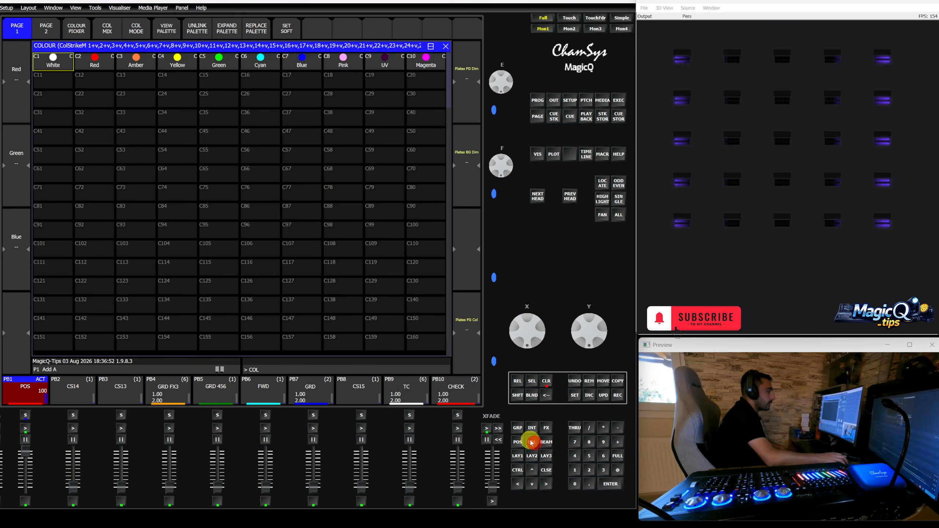
left_click(218, 60)
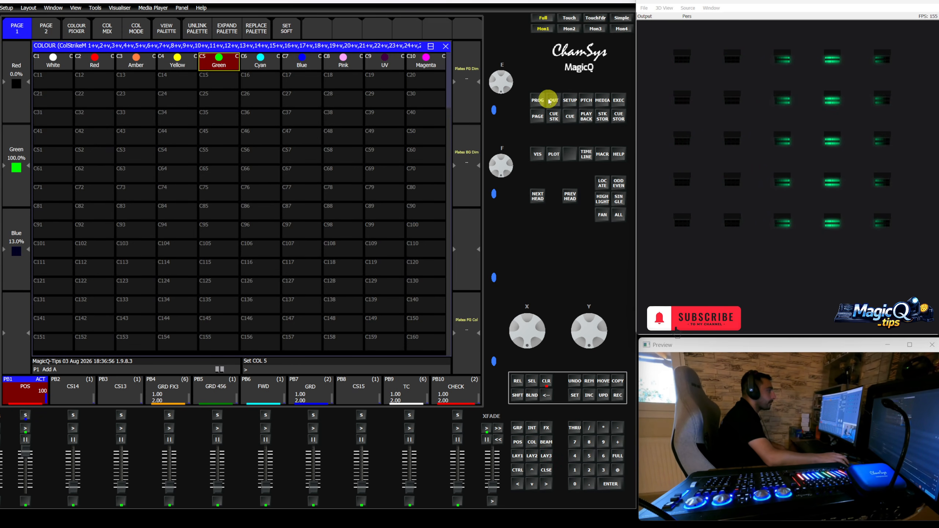
- Try the Centre Out and Centre In directions on the Dim Chase FX, and settle on Bkwd Bounce
left_click(532, 100)
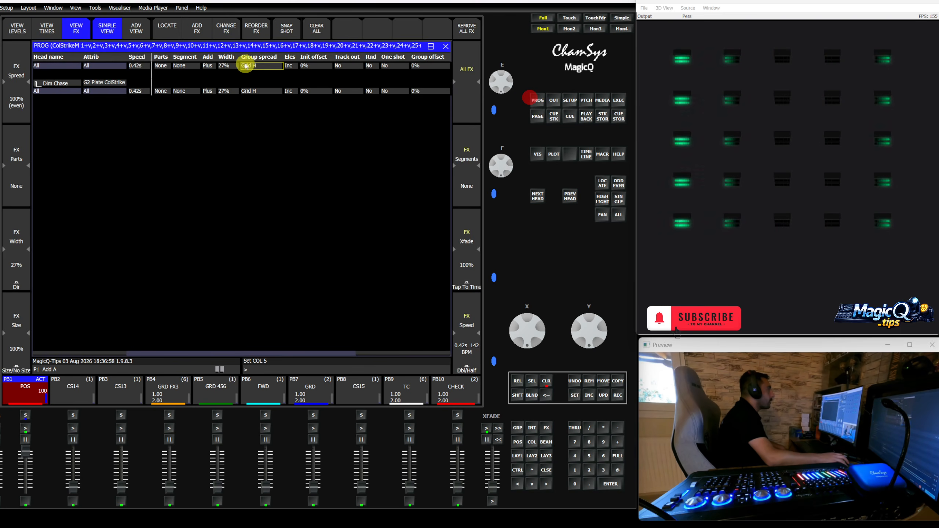
left_click_drag(209, 353, 88, 356)
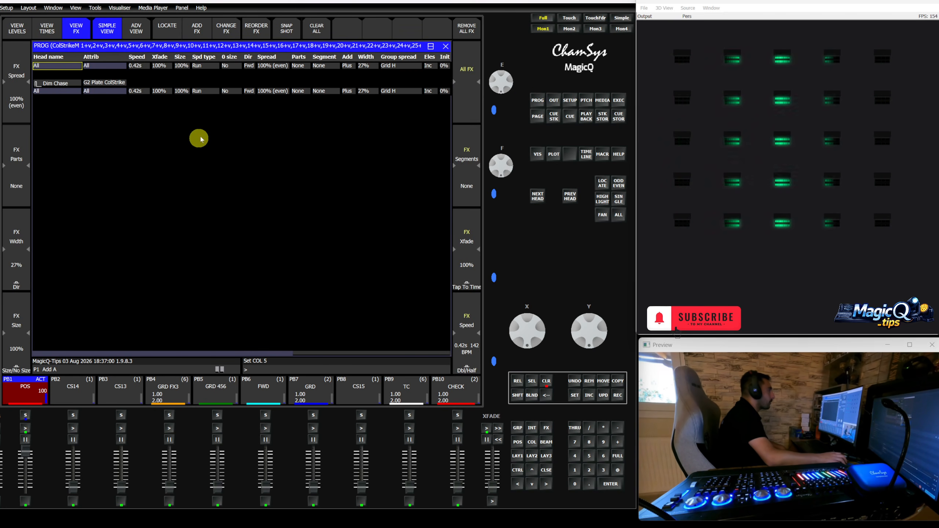
left_click(249, 66)
left_click(177, 91)
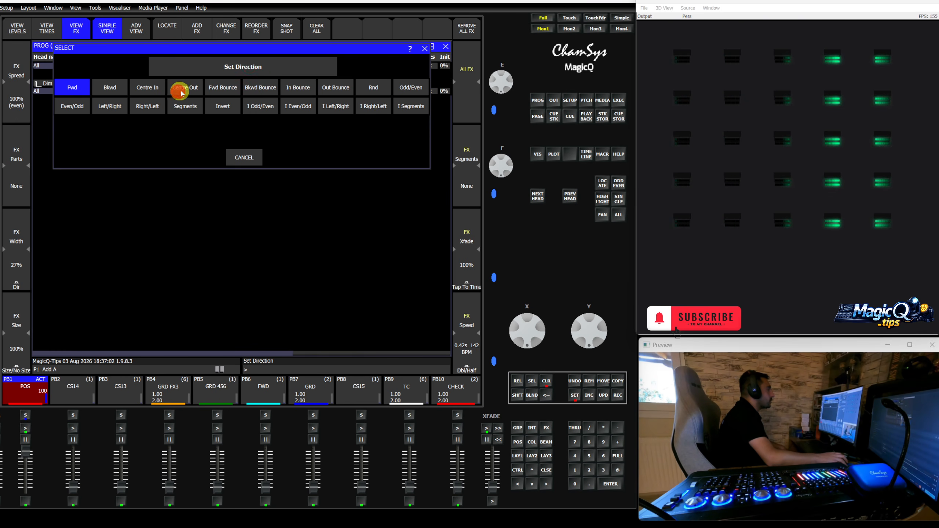
left_click(255, 67)
left_click(146, 91)
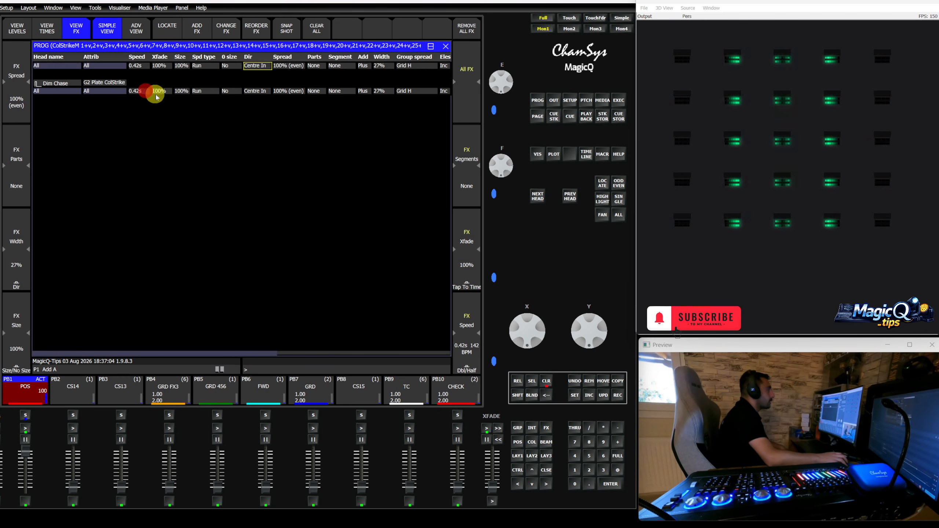
left_click(251, 66)
left_click(255, 88)
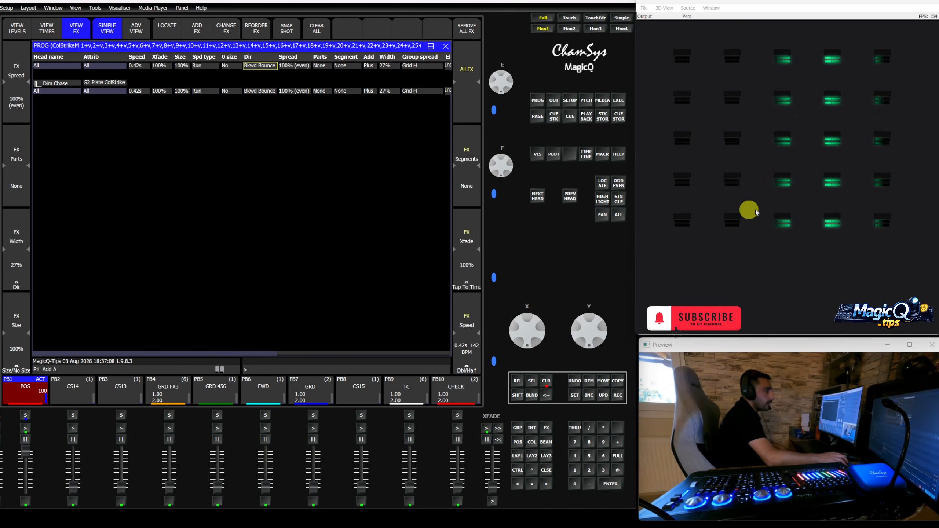
- Record the green chase as a cue on playback PB8 (CS15) and store its FX in slot F2
left_click(617, 395)
left_click(364, 397)
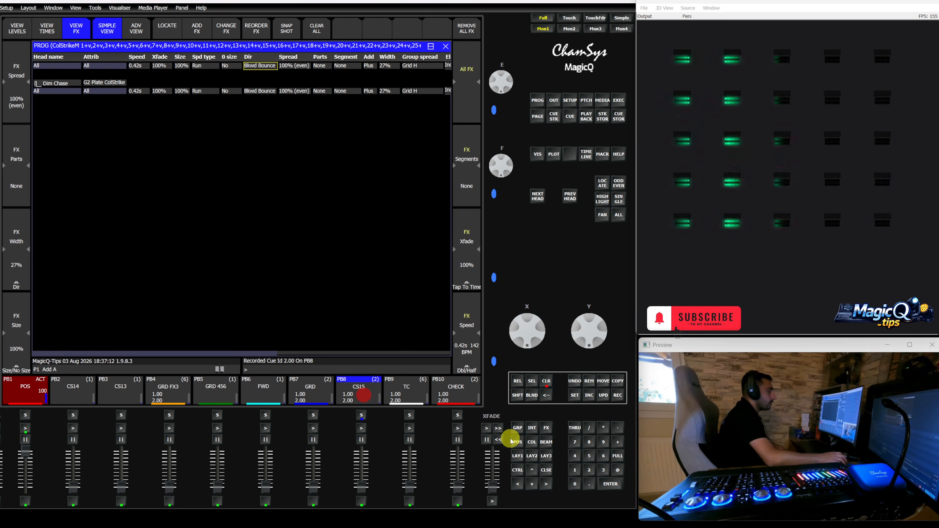
left_click(546, 428)
left_click(95, 76)
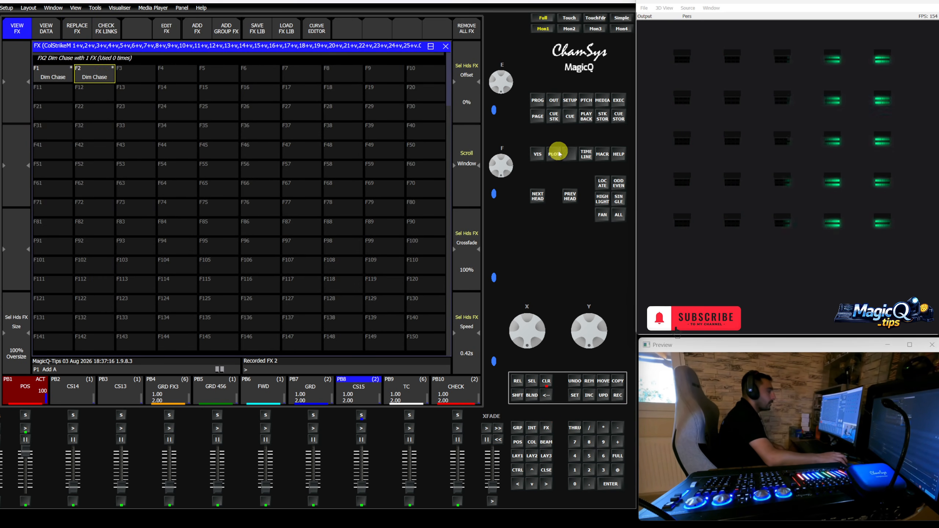
- Try group offsets of 150% and 125% on the FX2 Dim Chase in the programmer
left_click(543, 97)
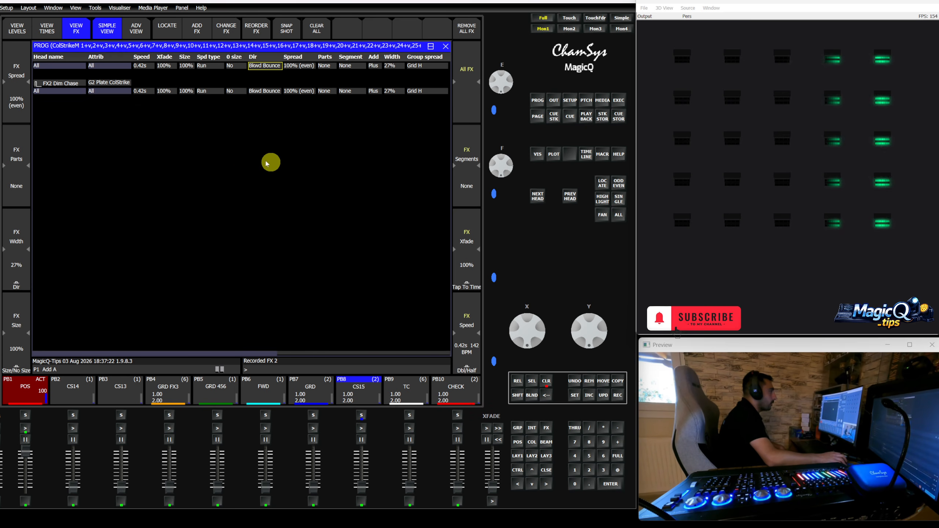
left_click_drag(261, 354, 409, 354)
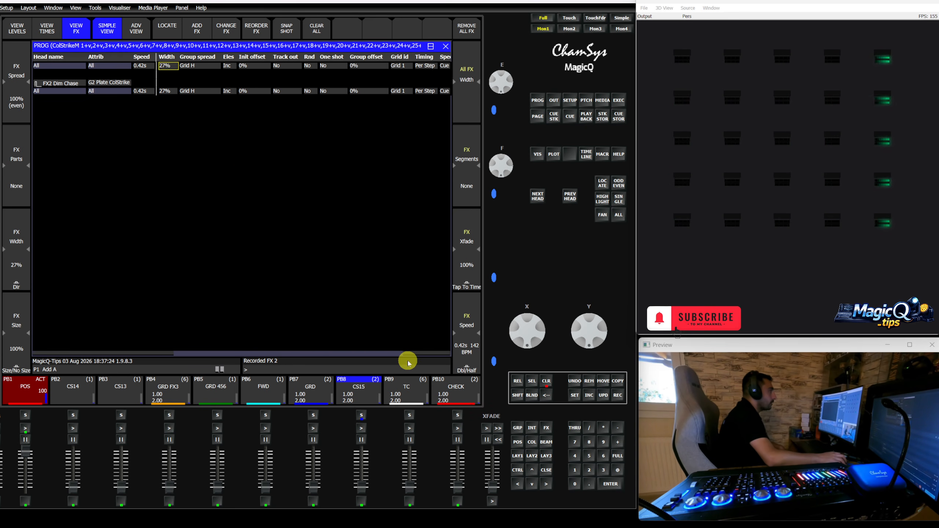
left_click(376, 65)
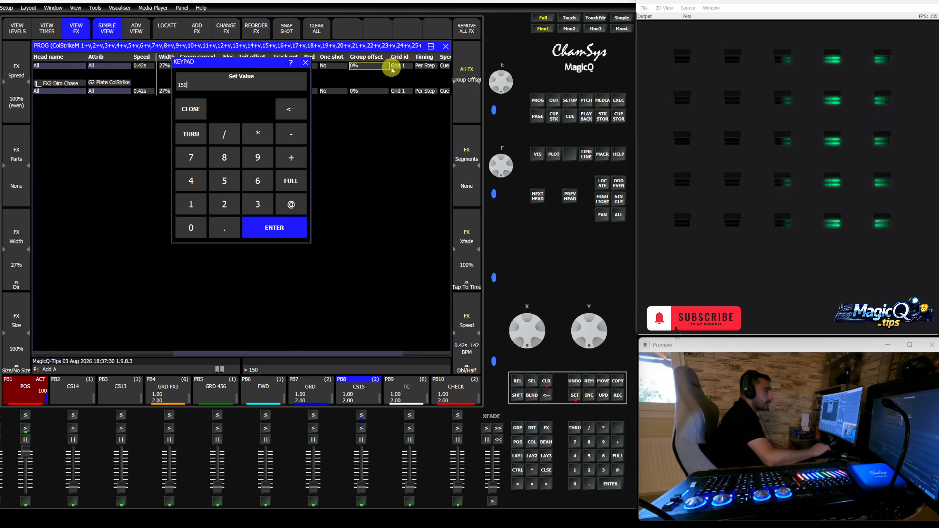
key("Return")
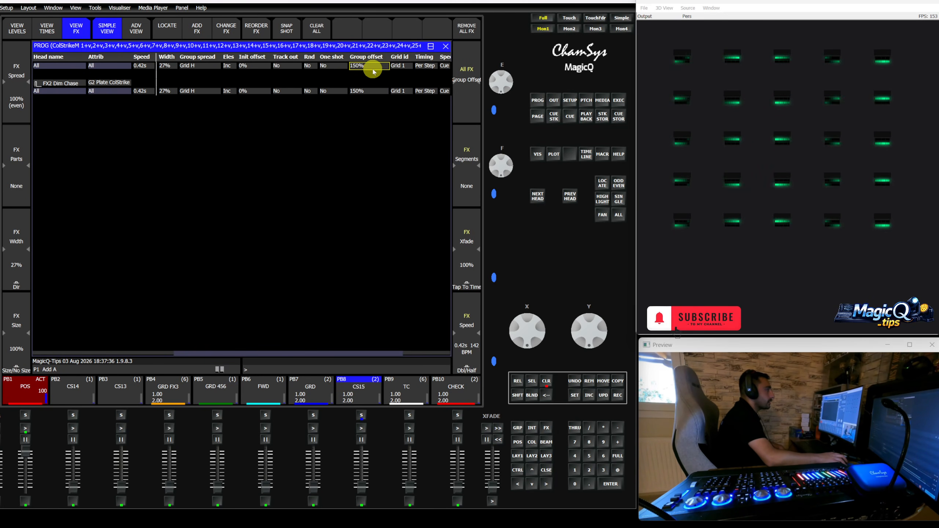
left_click(377, 66)
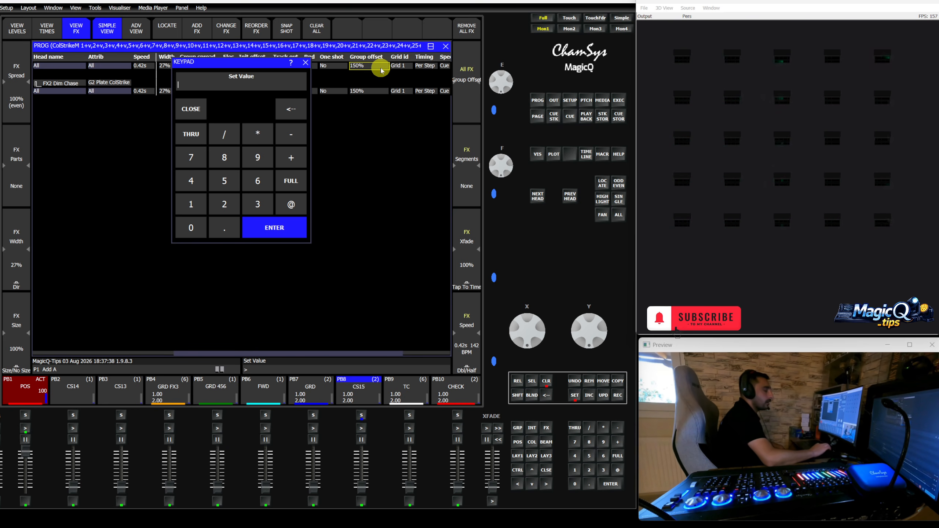
type("125")
key("Return")
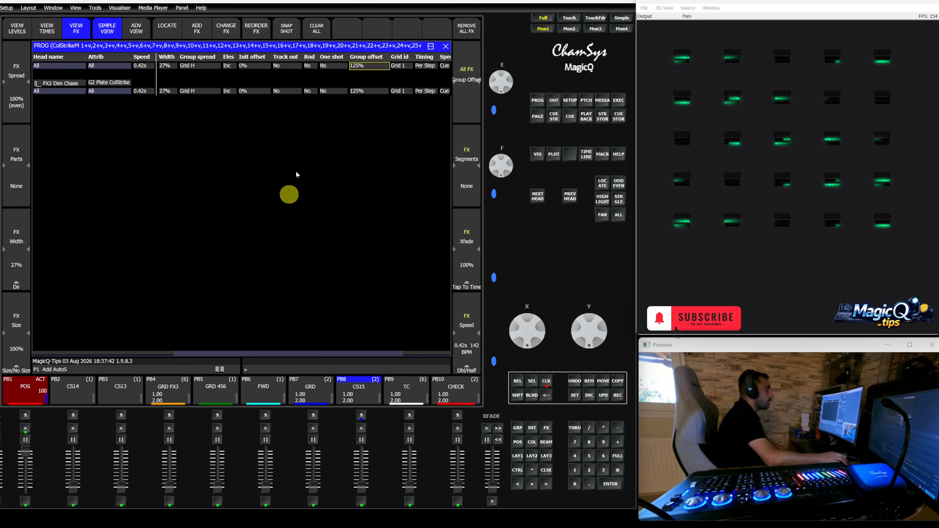
- Set the group offset of the FX2 Dim Chase to 260%
left_click(364, 67)
type("18")
key("BackSpace")
key("BackSpace")
type("25")
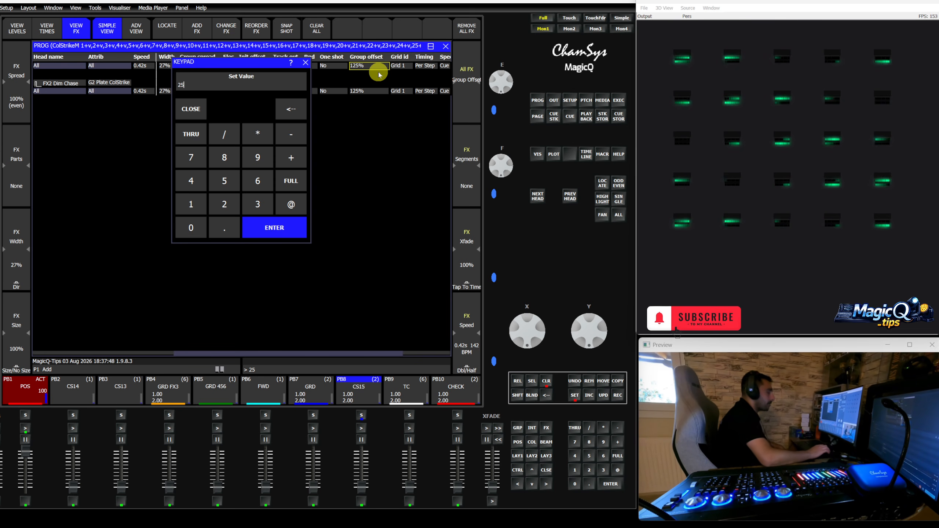
key("Return")
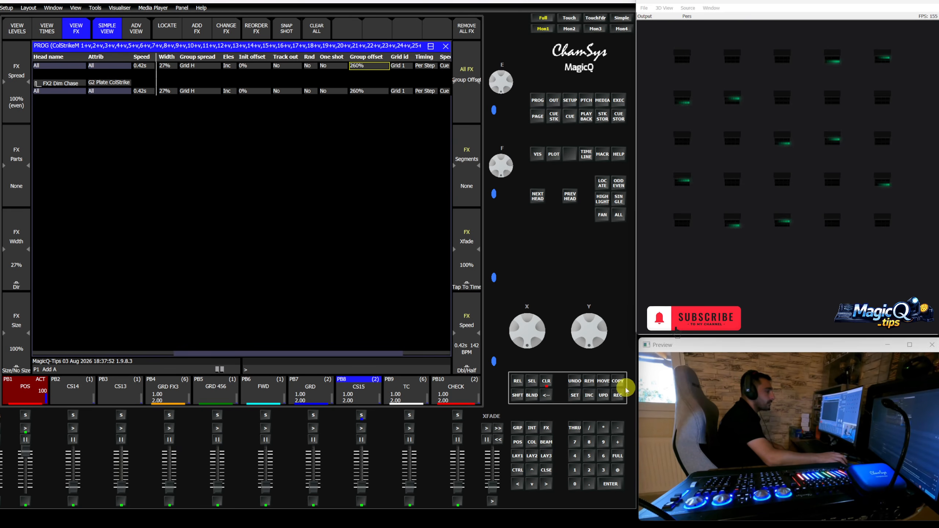
- Record the offset chase as another cue on playback PB8 (CS15) and clear the programmer
left_click(618, 395)
left_click(369, 395)
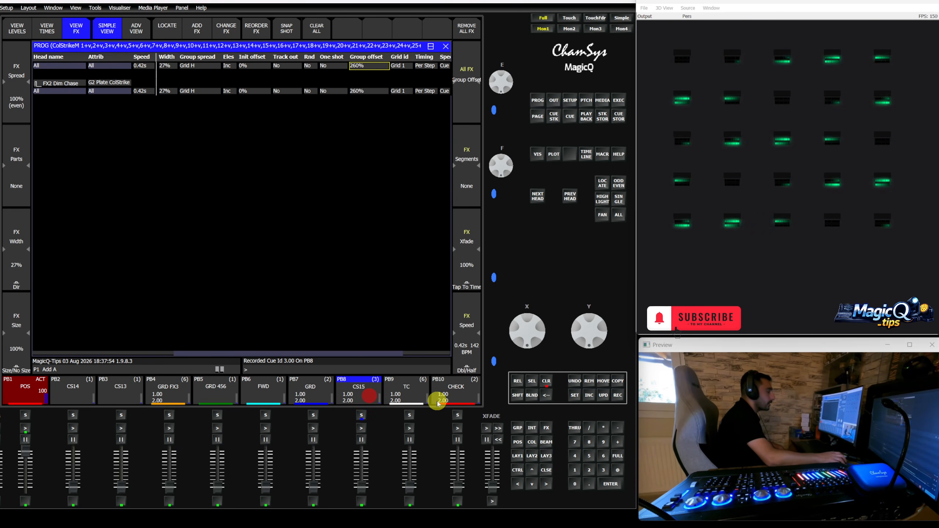
left_click_drag(320, 353, 39, 340)
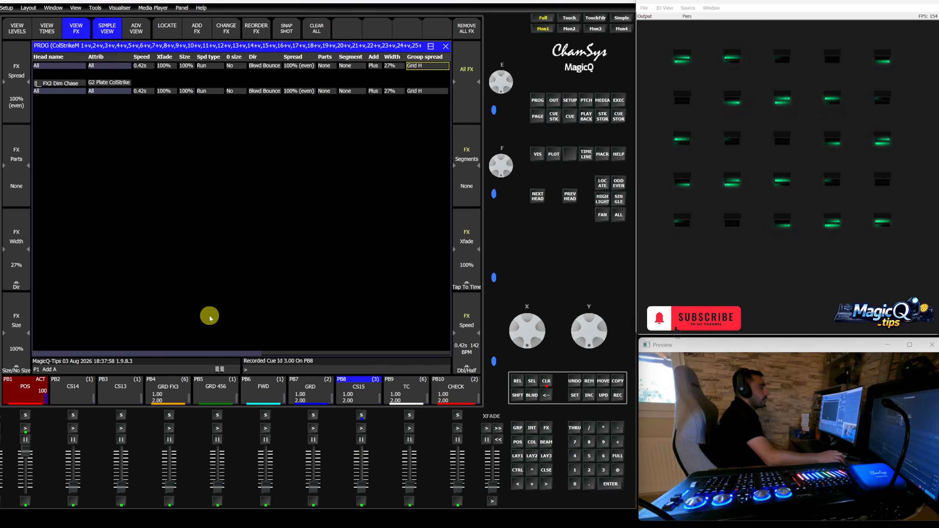
left_click(550, 382)
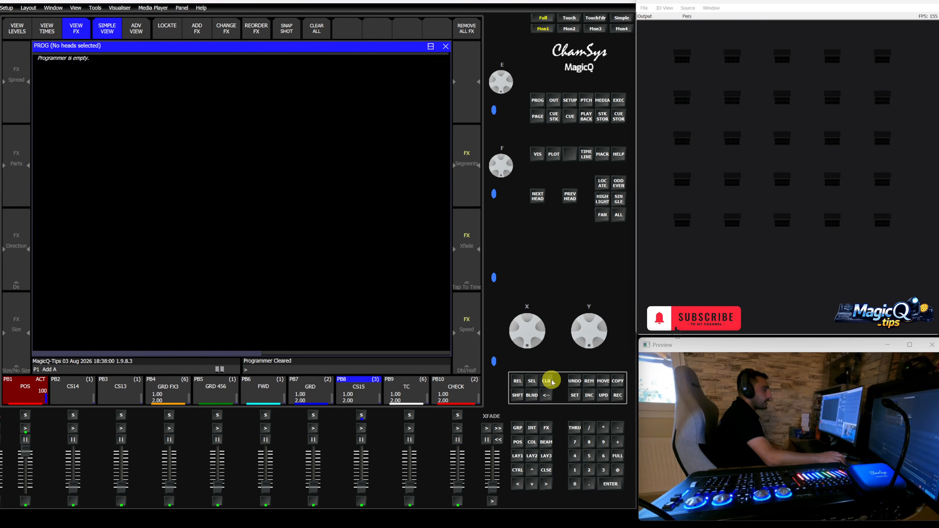